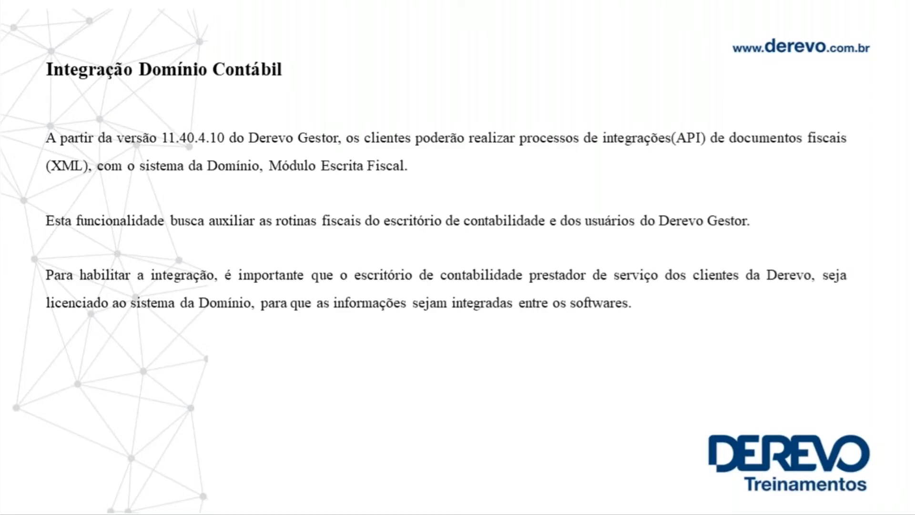
key(Right)
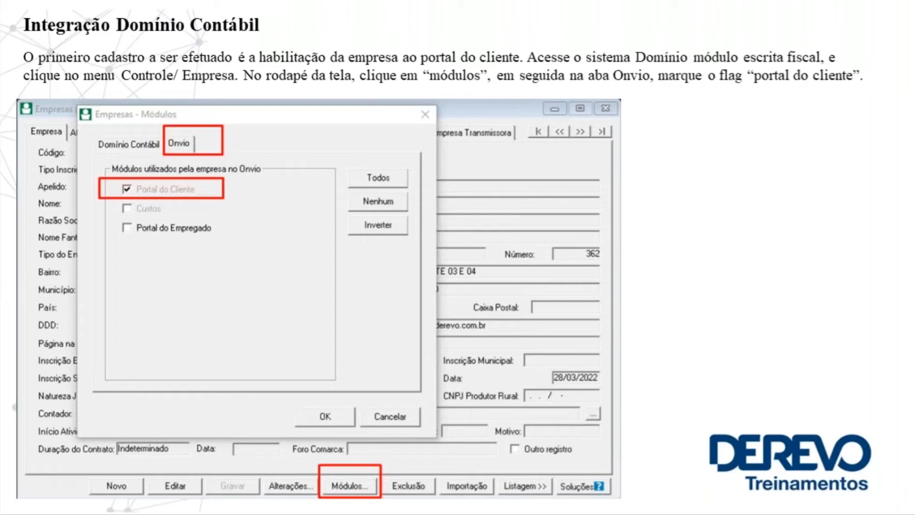
key(Right)
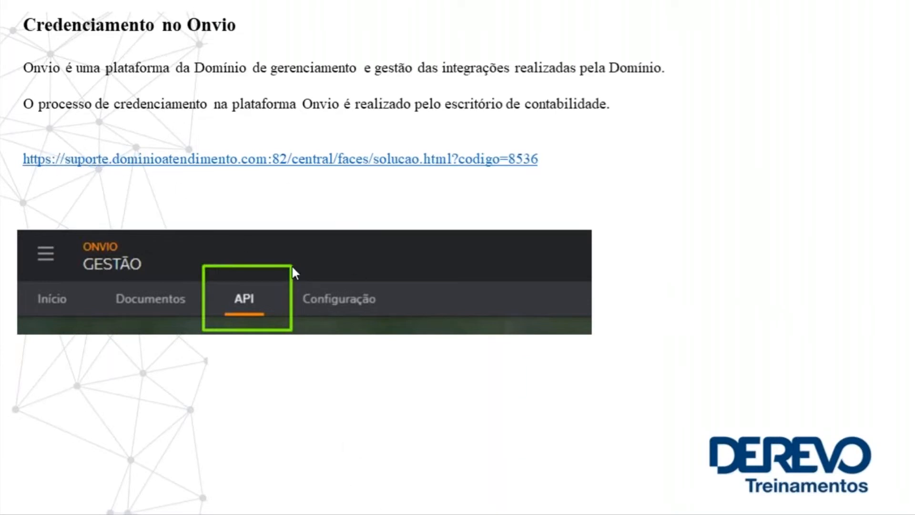
Step: Switch to Chrome and view the support article on generating the API integration key, including the portal's sign-in option
mouse_move(342, 511)
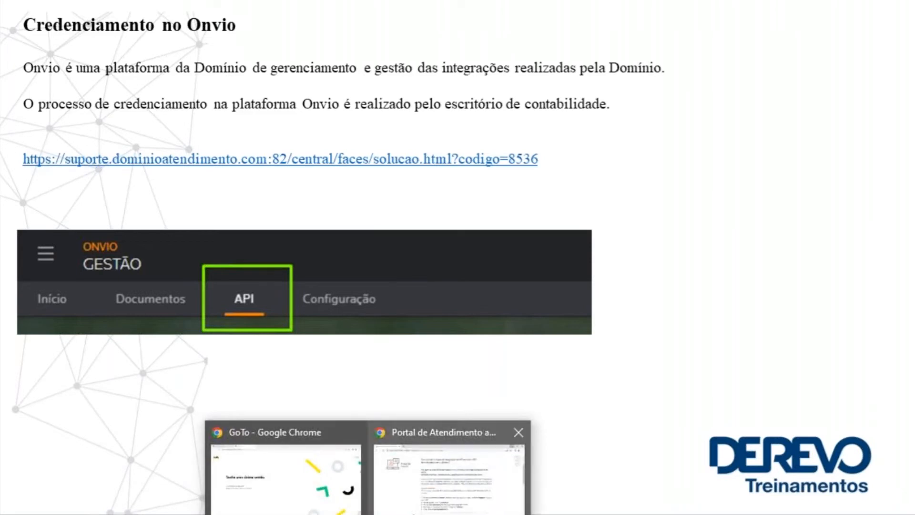
click(439, 494)
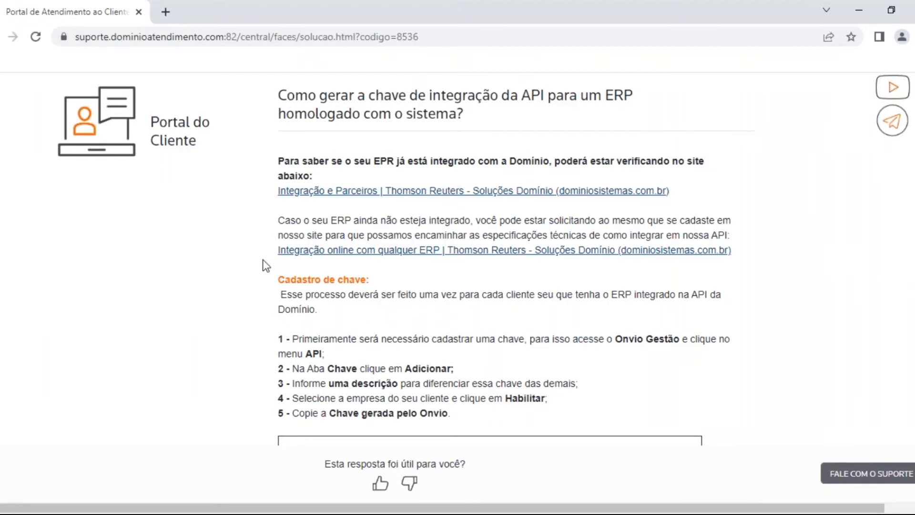
scroll(264, 260, down, 2)
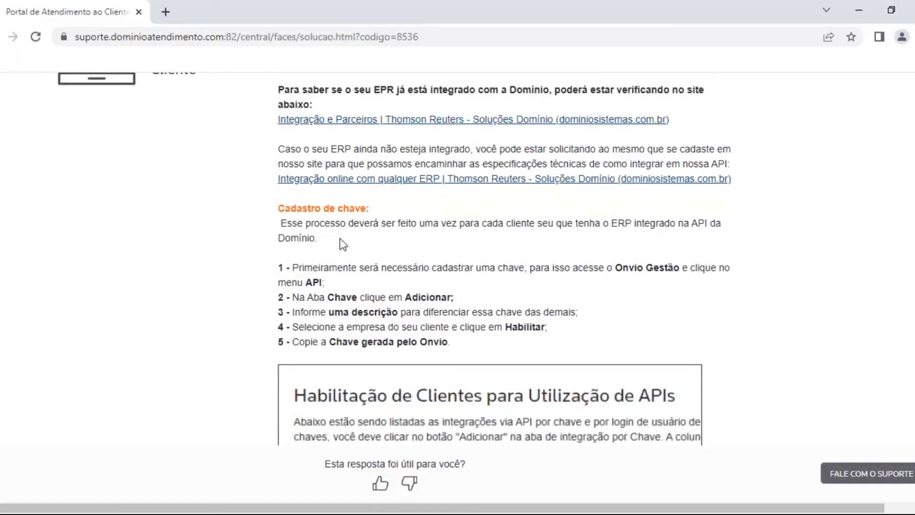
scroll(339, 239, down, 1)
scroll(650, 131, up, 5)
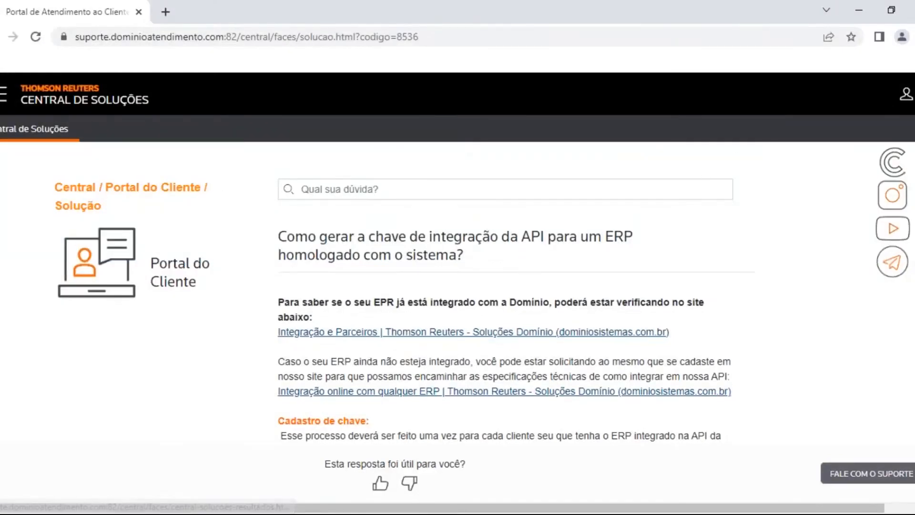
click(906, 94)
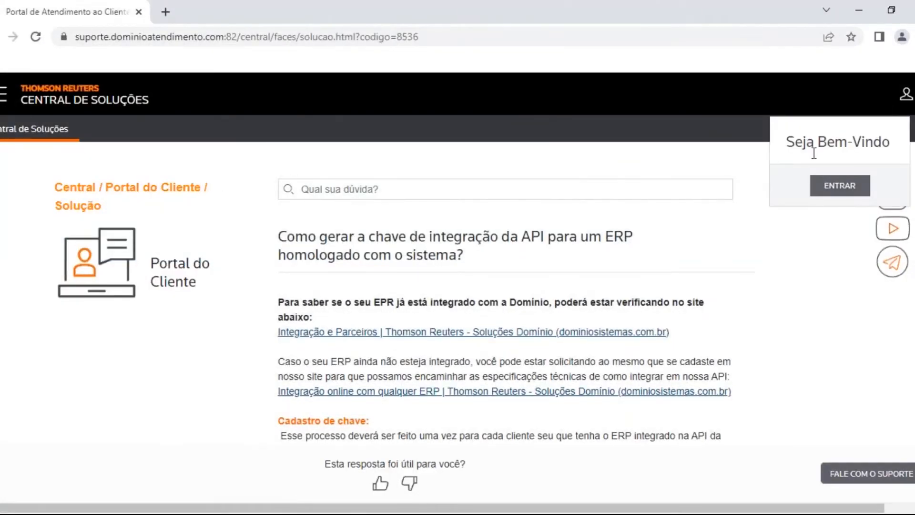
click(308, 140)
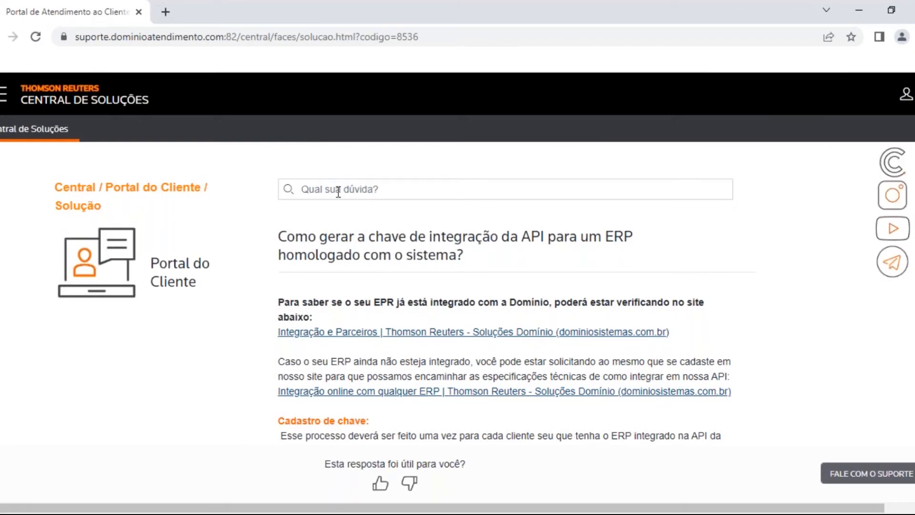
Step: Examine the article's key registration instructions, from adding a key and enabling the client to copying the generated key
scroll(337, 191, down, 6)
scroll(500, 286, down, 1)
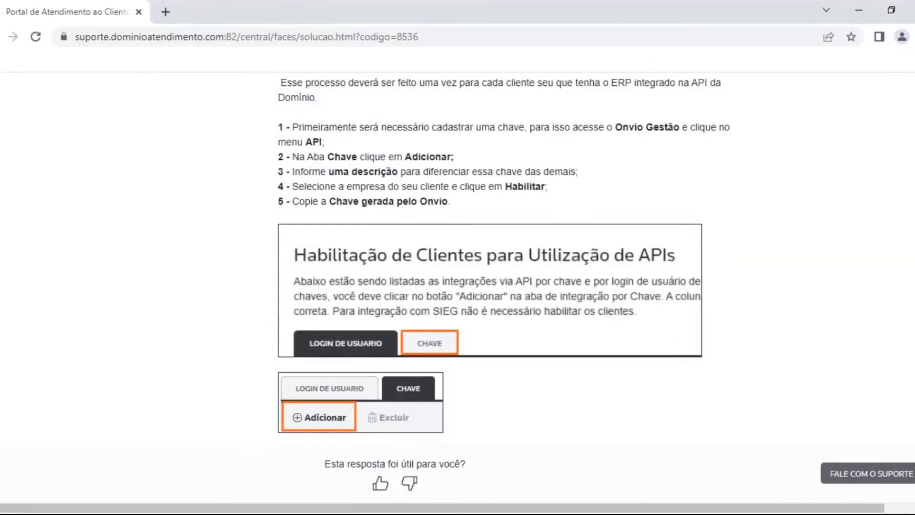
drag(313, 157, 345, 157)
drag(403, 158, 452, 157)
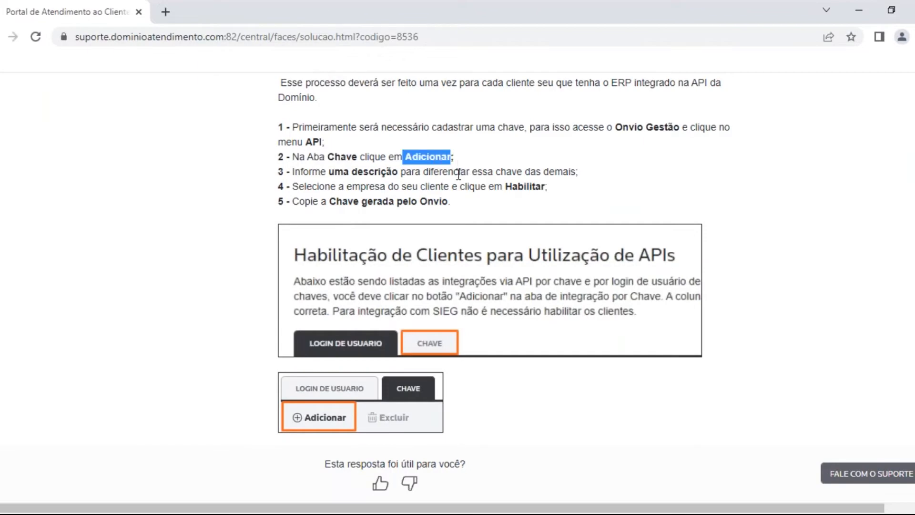
scroll(401, 256, down, 2)
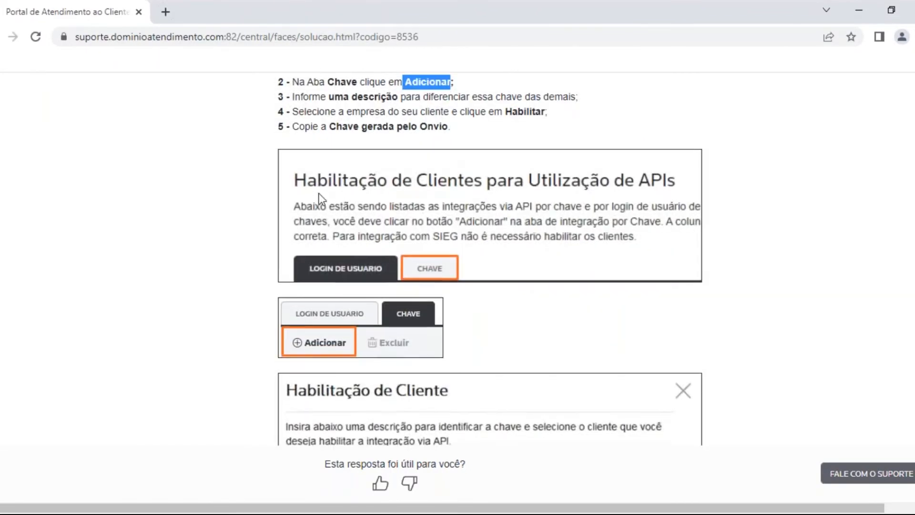
scroll(324, 198, down, 1)
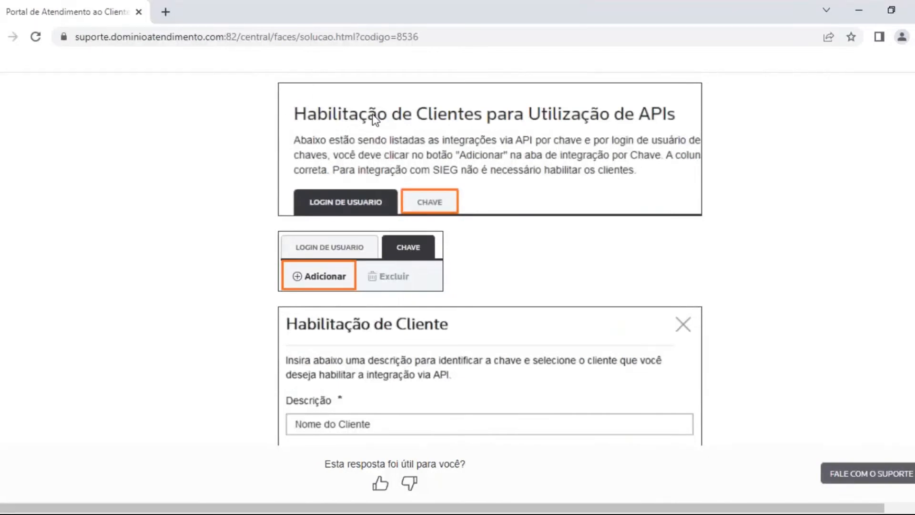
scroll(388, 286, down, 4)
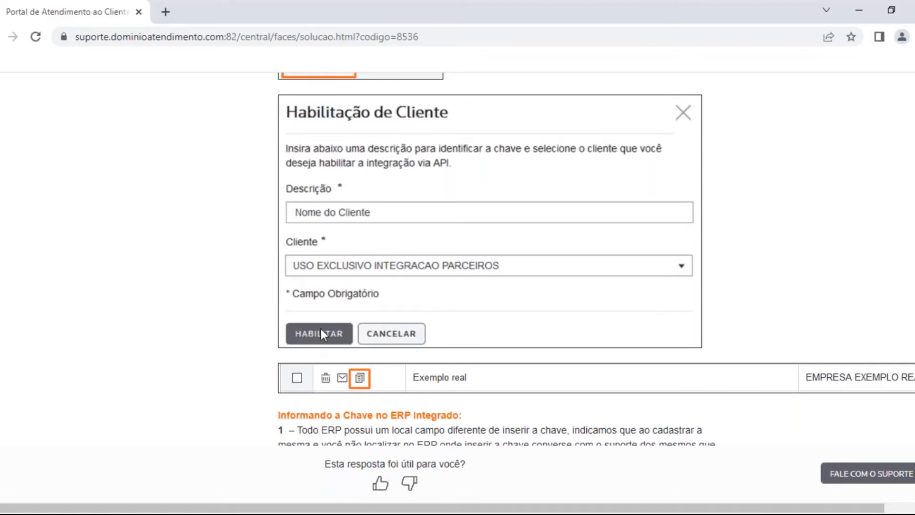
scroll(321, 328, down, 1)
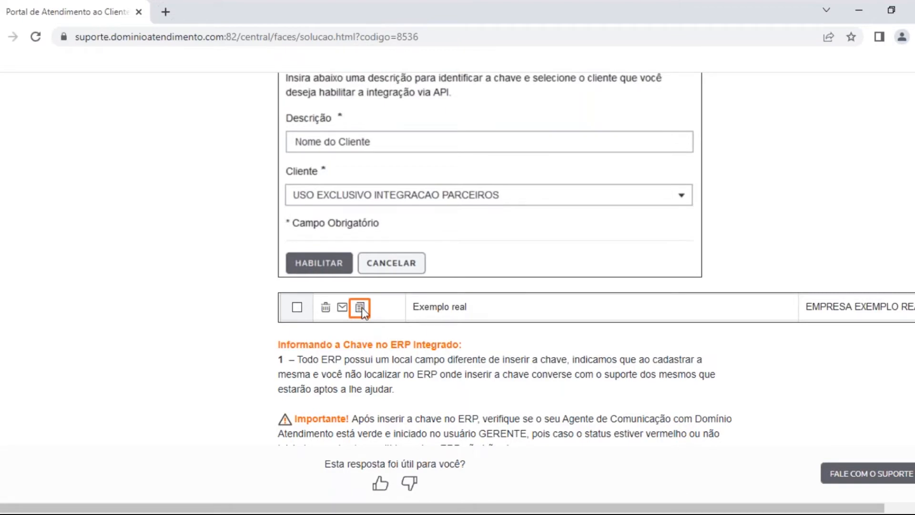
scroll(361, 307, down, 2)
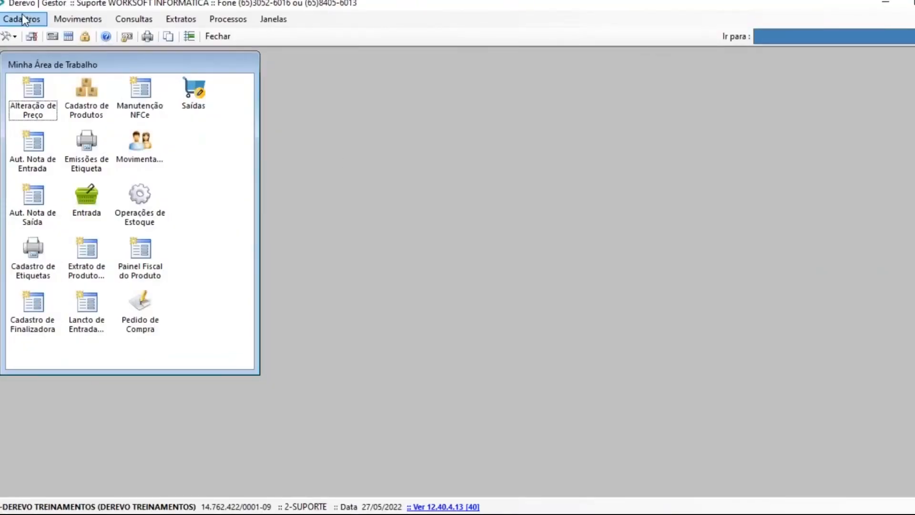
Step: Switch to Derevo Gestor and open the maintenance view of the partner identification register, Identificação (Parcerias)
click(20, 16)
mouse_move(51, 197)
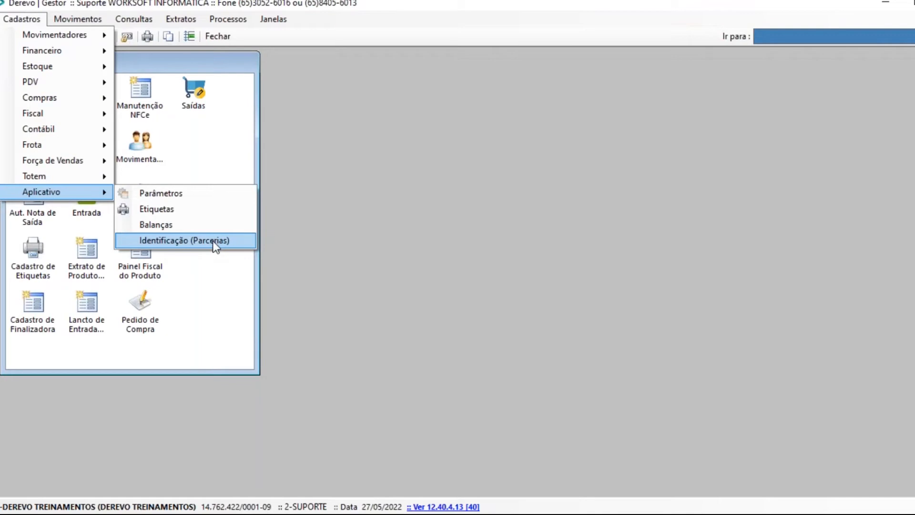
click(231, 242)
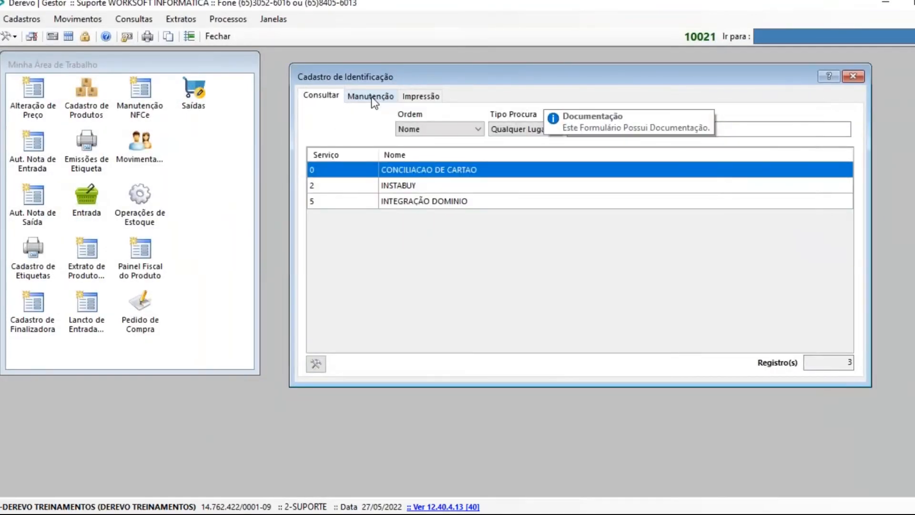
click(370, 97)
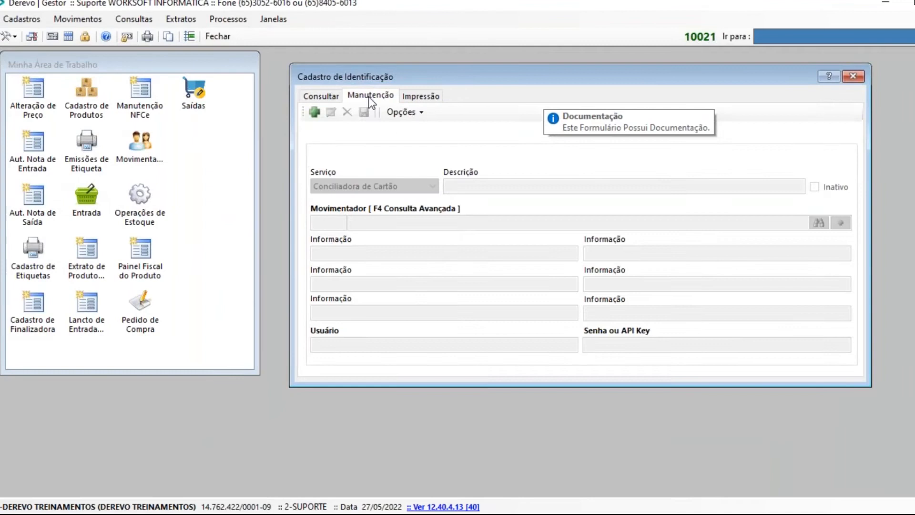
Step: Start a new identification record with service Domínio (Thomson Reuters) and description DOMINIO
click(314, 113)
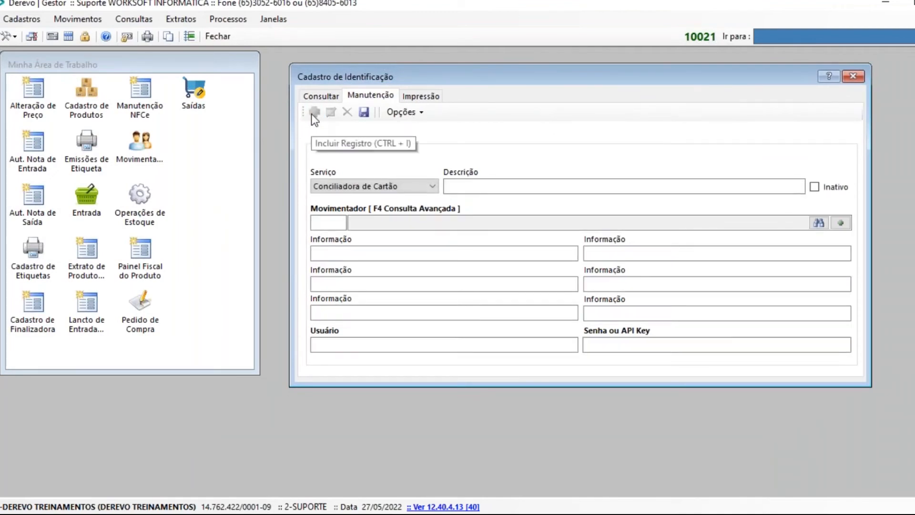
click(385, 186)
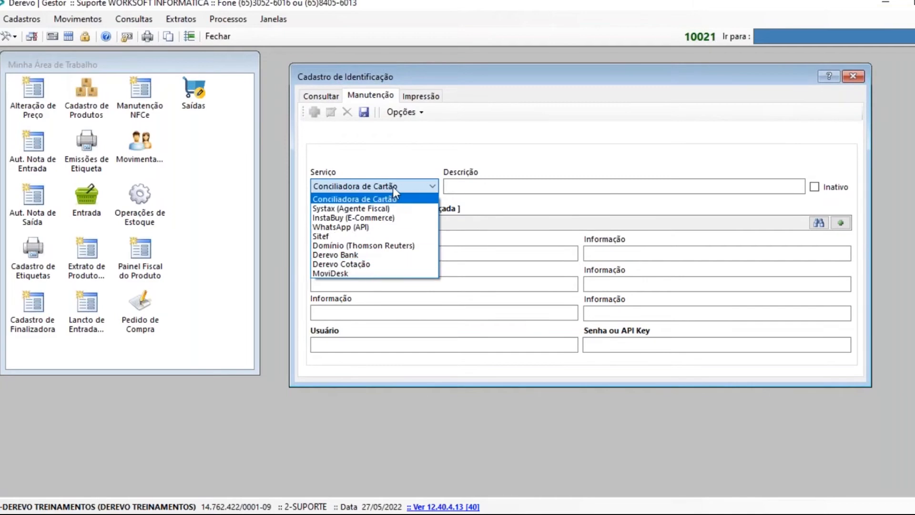
click(365, 246)
click(475, 184)
text(DOMINI)
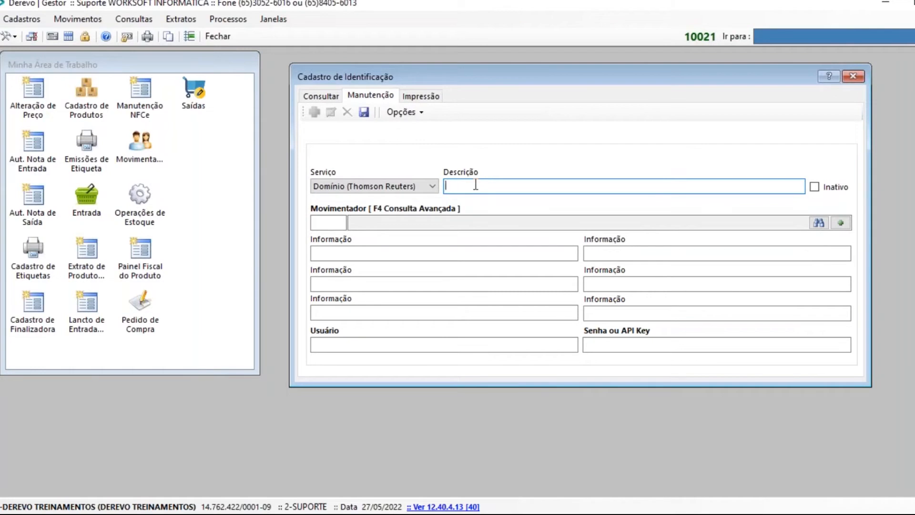
text(O)
Step: Enter the integration key in the new record's Senha ou API Key field
click(604, 346)
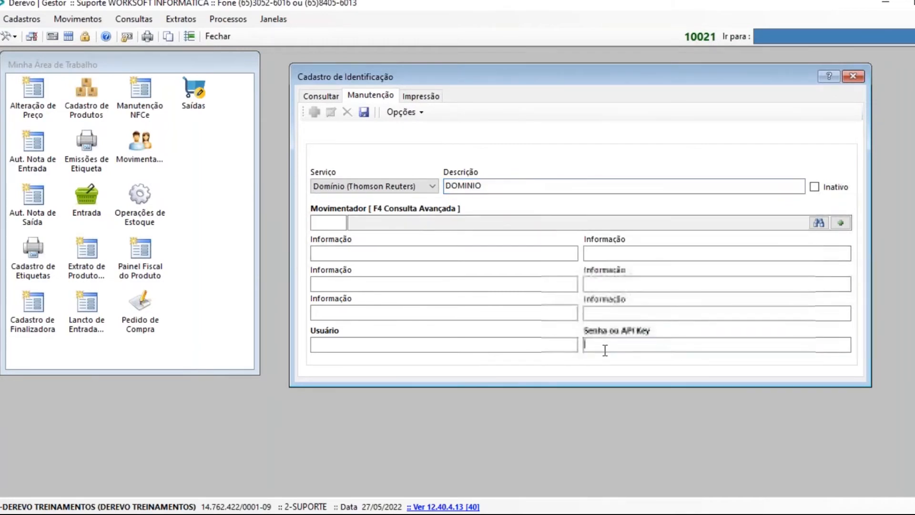
text(**************************************)
key(BackSpace)
key(BackSpace)
key(BackSpace)
key(BackSpace)
key(BackSpace)
key(BackSpace)
key(BackSpace)
key(BackSpace)
key(BackSpace)
key(BackSpace)
key(BackSpace)
key(BackSpace)
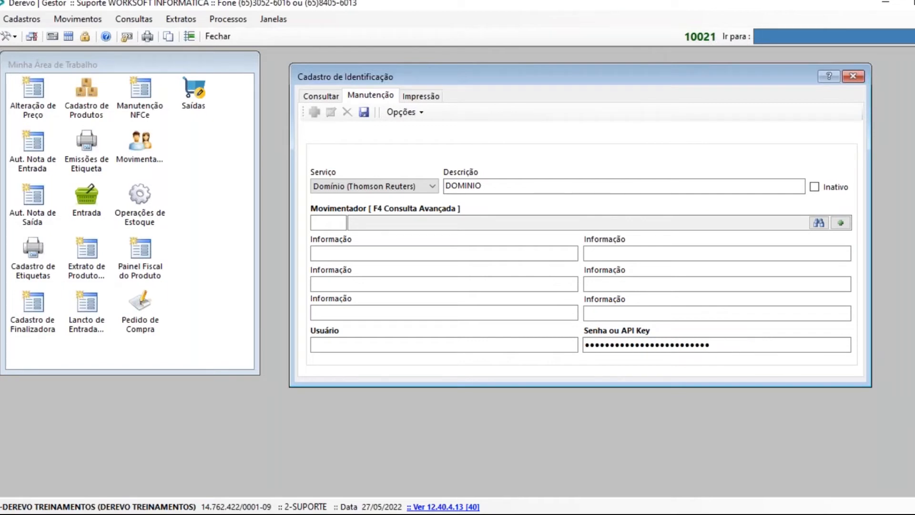
text(******************)
drag(816, 345, 587, 344)
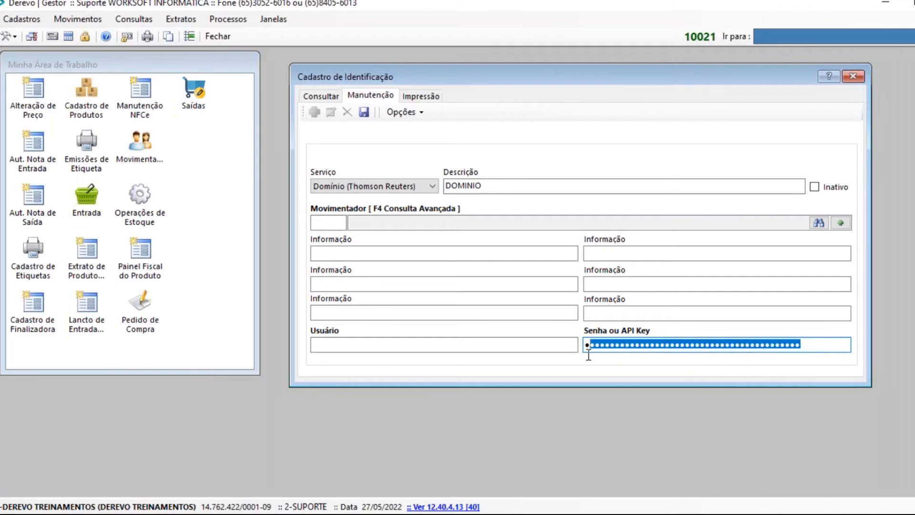
Step: Open the existing INTEGRAÇÃO DOMINIO record for editing, review its description and API key fields, and close the form
click(319, 94)
double_click(444, 200)
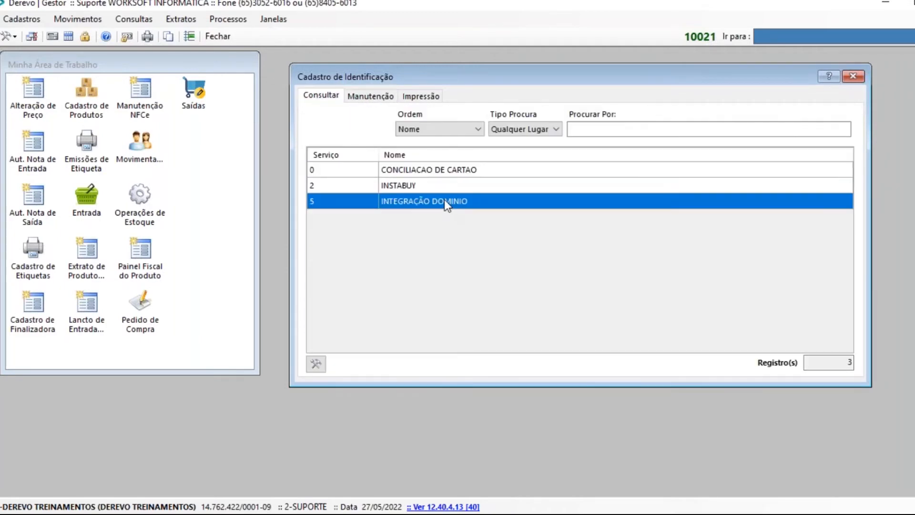
click(334, 115)
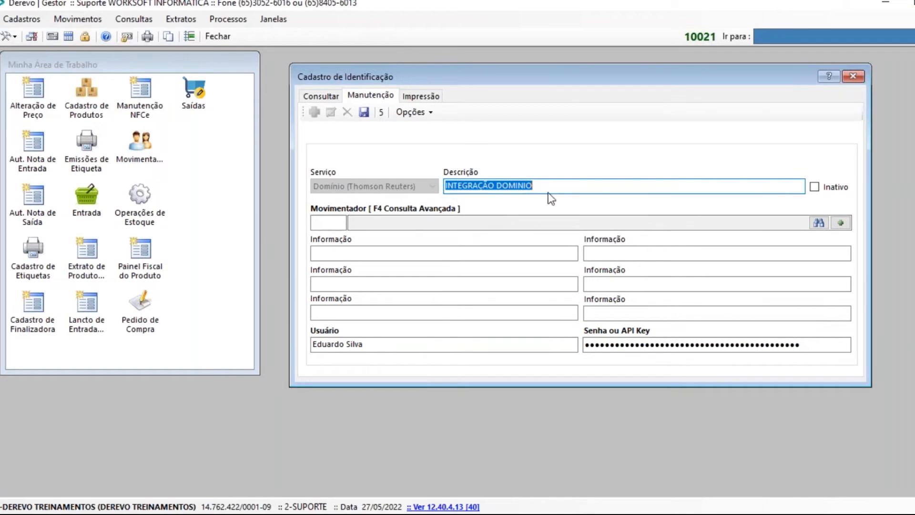
click(566, 186)
drag(566, 186, 440, 187)
click(811, 345)
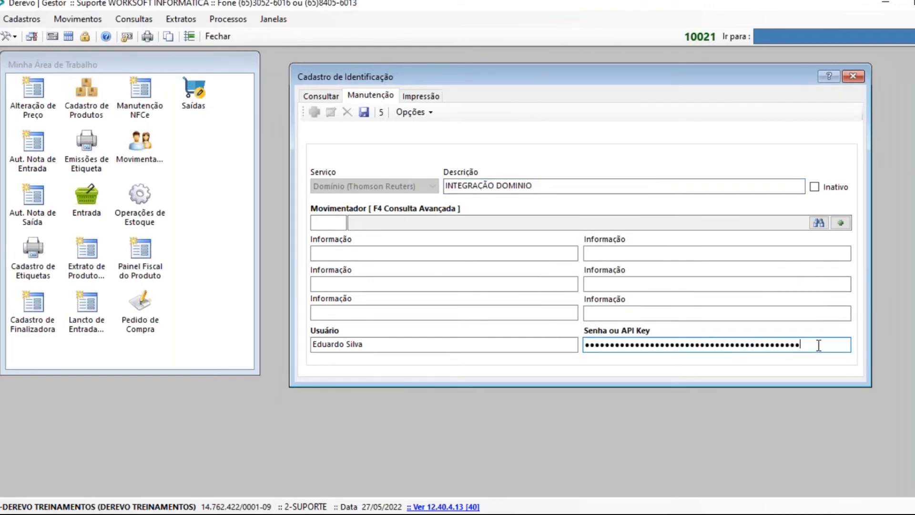
click(858, 80)
click(467, 312)
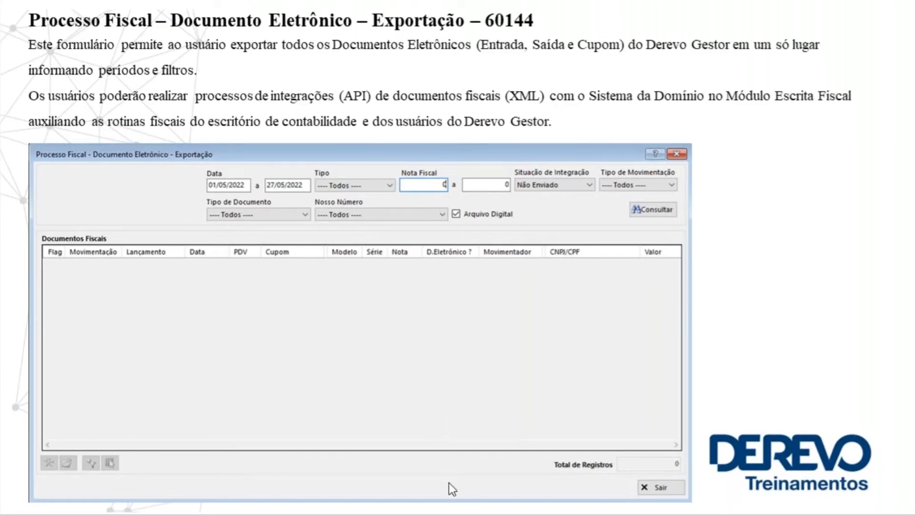
Step: Return to Derevo Gestor and open the fiscal process form for exporting electronic documents
click(470, 462)
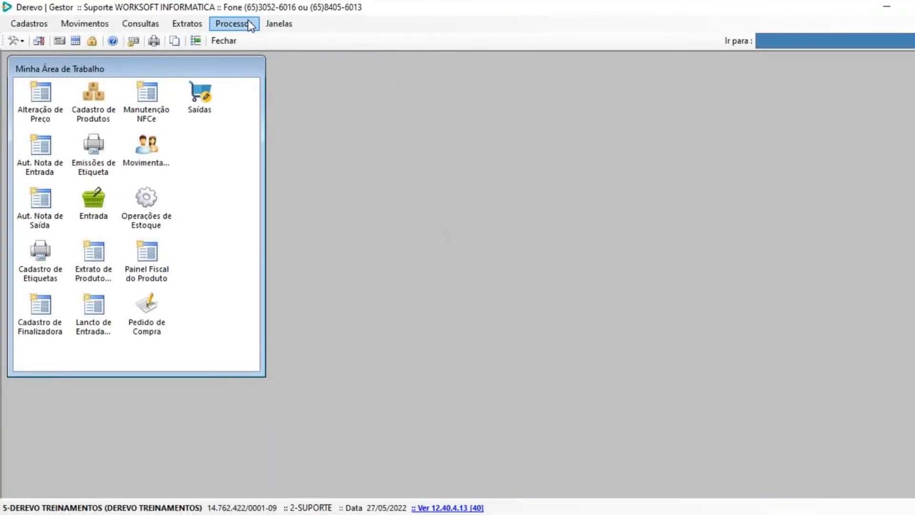
click(239, 28)
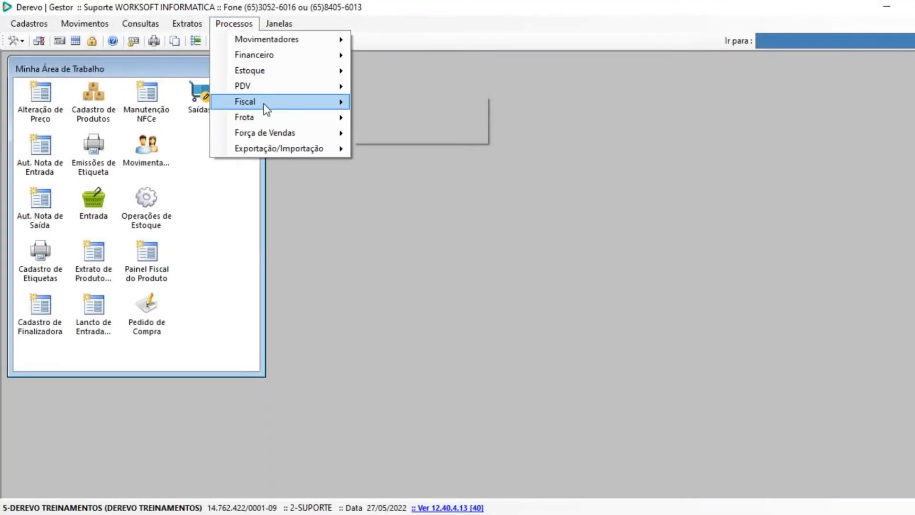
mouse_move(264, 104)
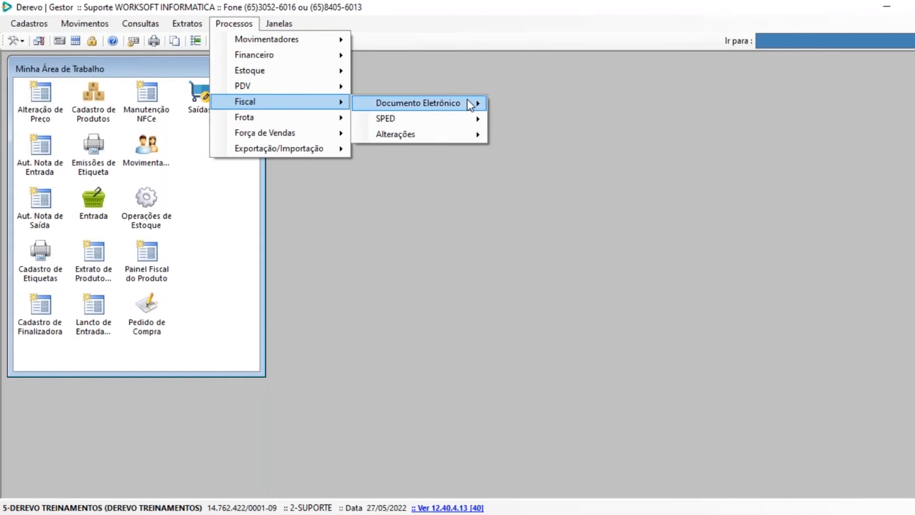
mouse_move(471, 103)
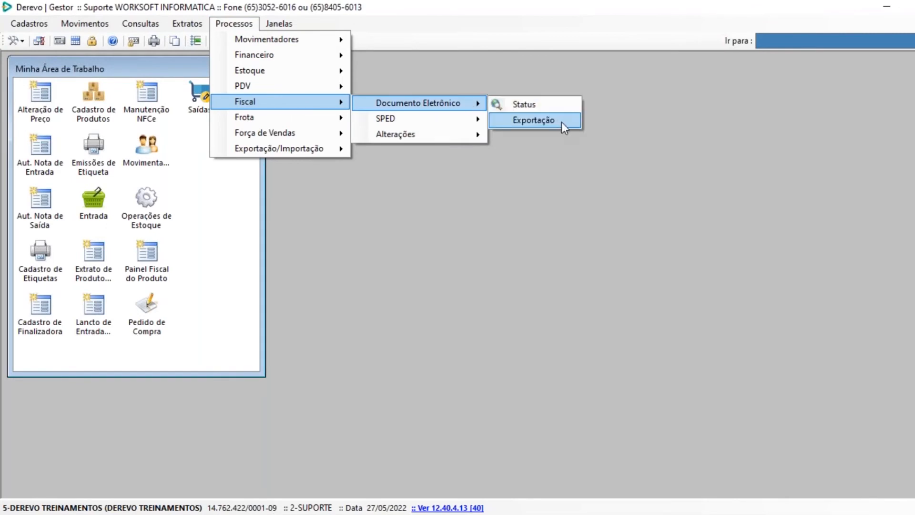
click(533, 120)
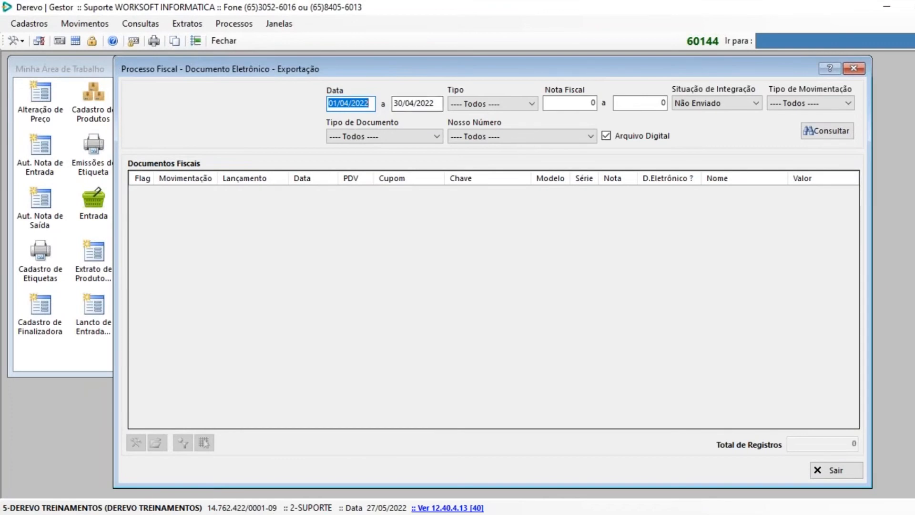
Step: Review the date range, Tipo and Nota Fiscal filters of the electronic document export form
click(403, 103)
click(371, 103)
click(407, 104)
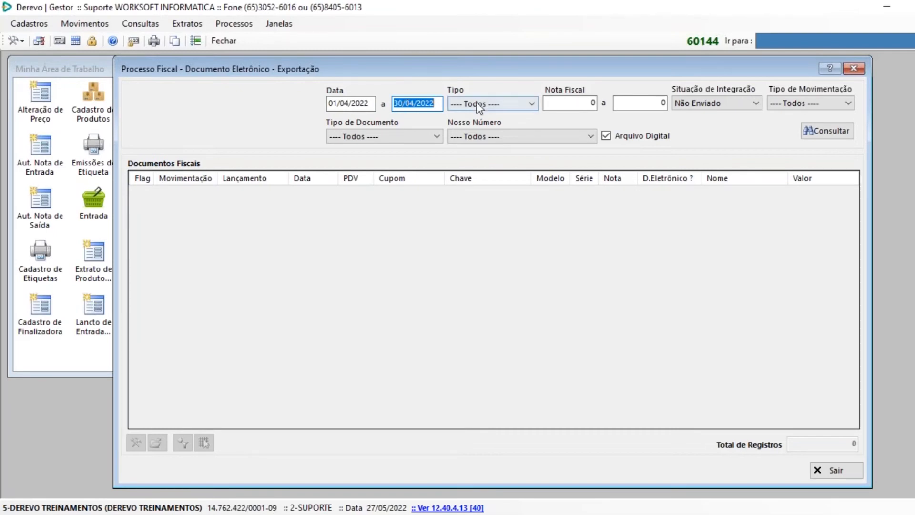
click(510, 102)
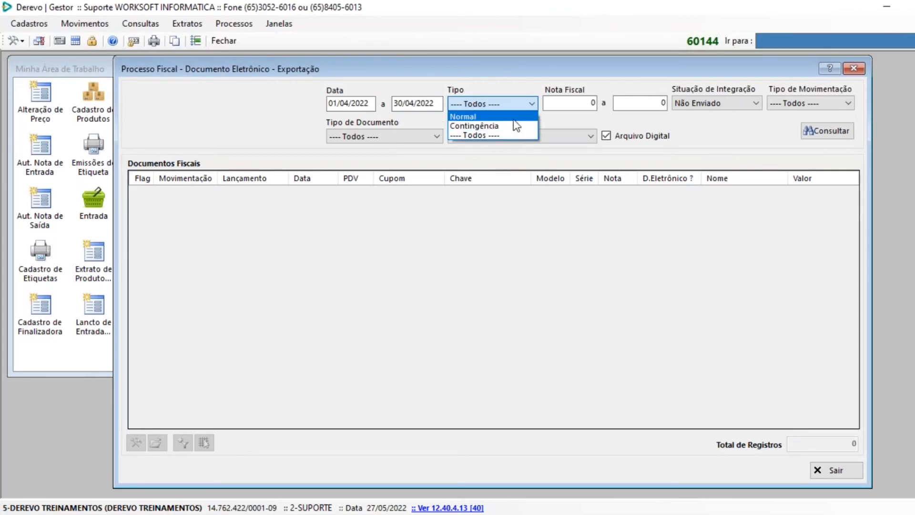
click(511, 67)
click(578, 103)
click(658, 104)
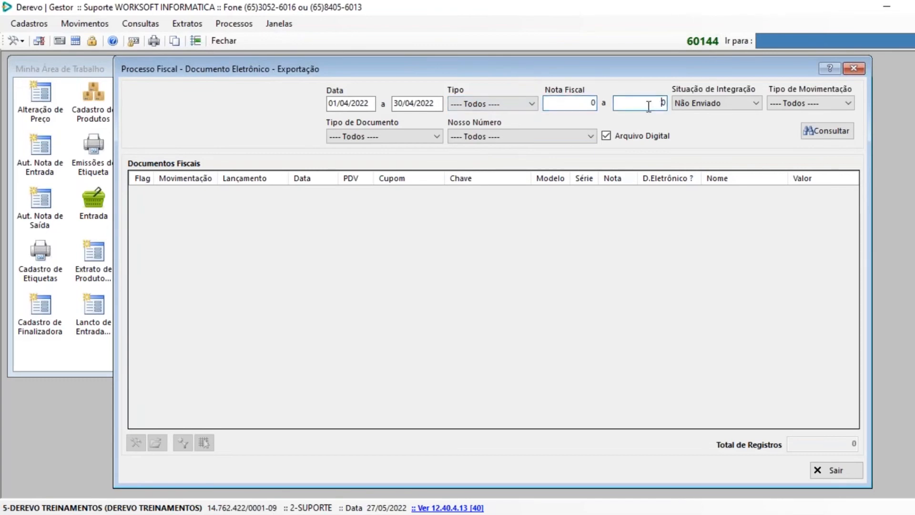
click(575, 103)
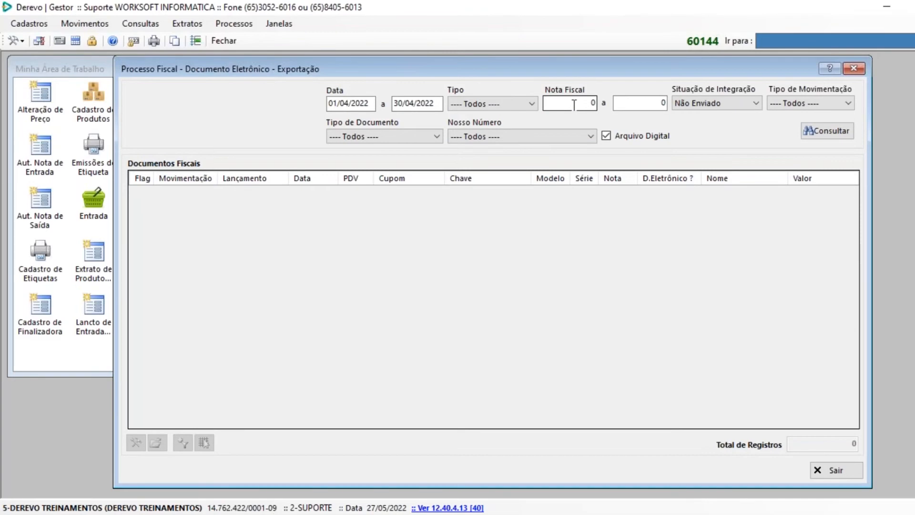
Step: Review the options of the Situação de Integração, Tipo de Movimentação, Tipo de Documento and Nosso Número filters
click(751, 102)
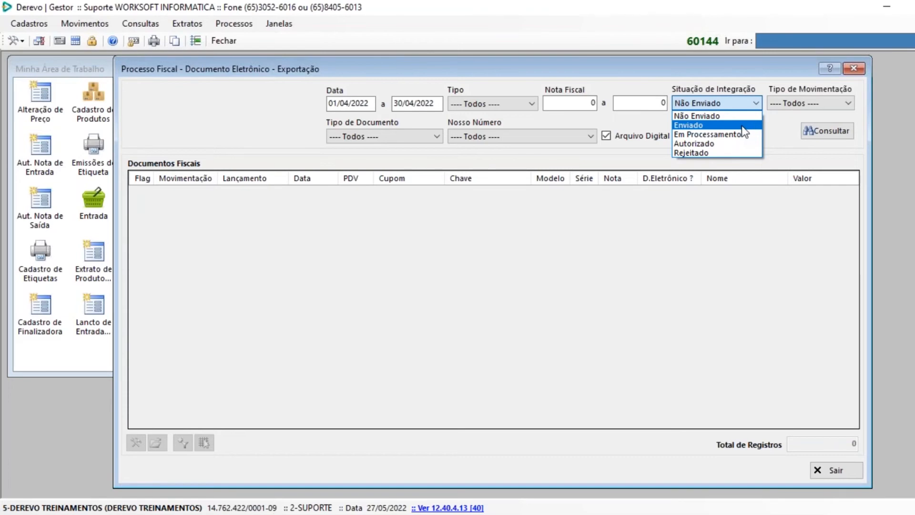
click(739, 81)
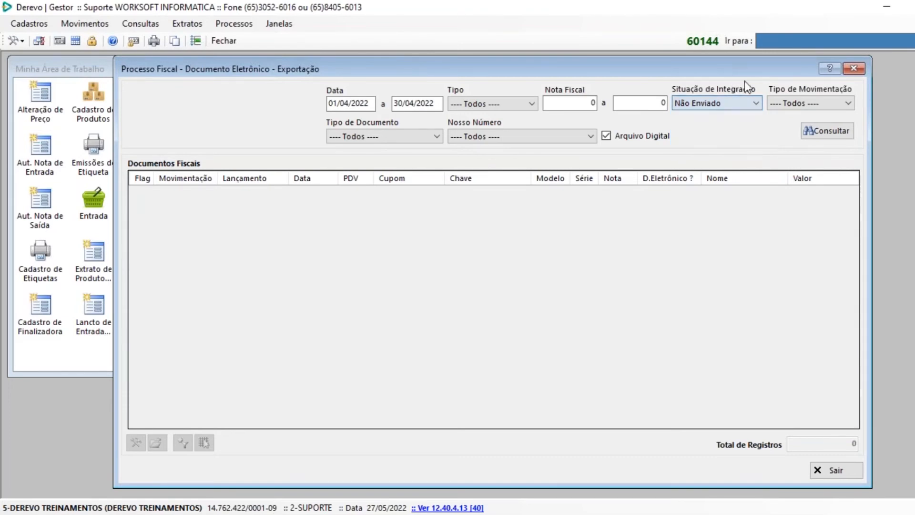
click(809, 103)
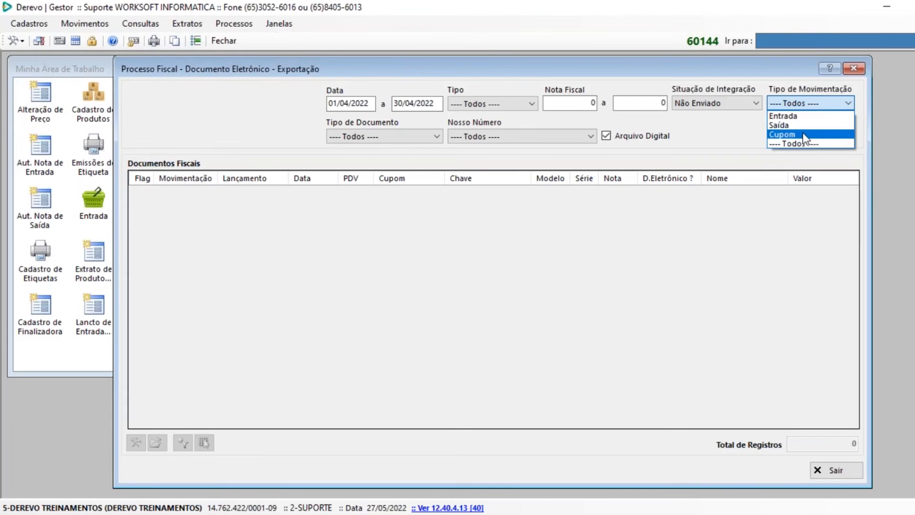
click(351, 136)
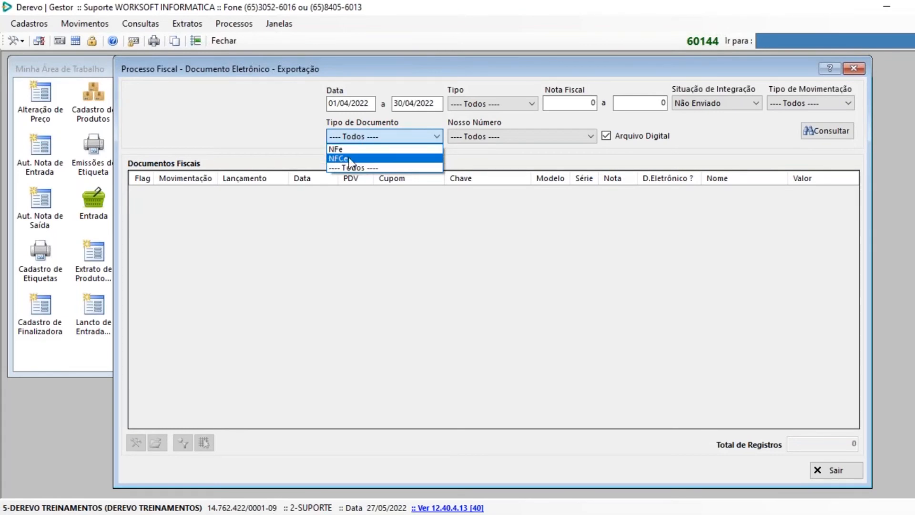
click(513, 154)
click(542, 135)
click(542, 135)
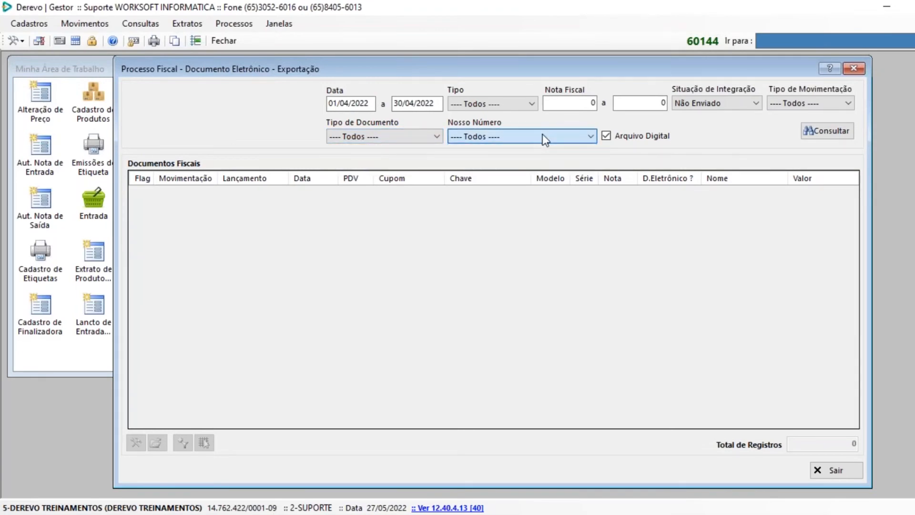
Step: Switch the Arquivo Digital filter off and back on
click(639, 142)
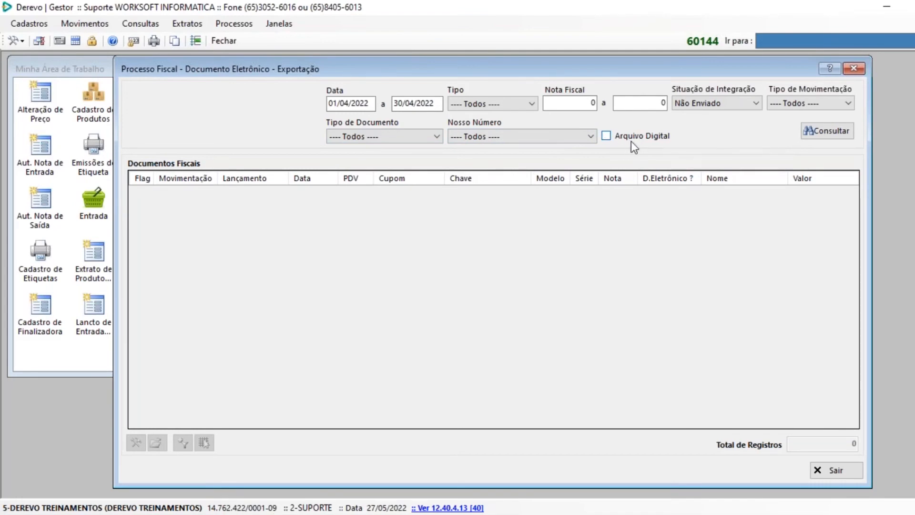
click(621, 140)
click(641, 138)
click(645, 137)
Step: Set the export period from 01/01/2022 to 15/01/2022
double_click(353, 102)
text(01012022)
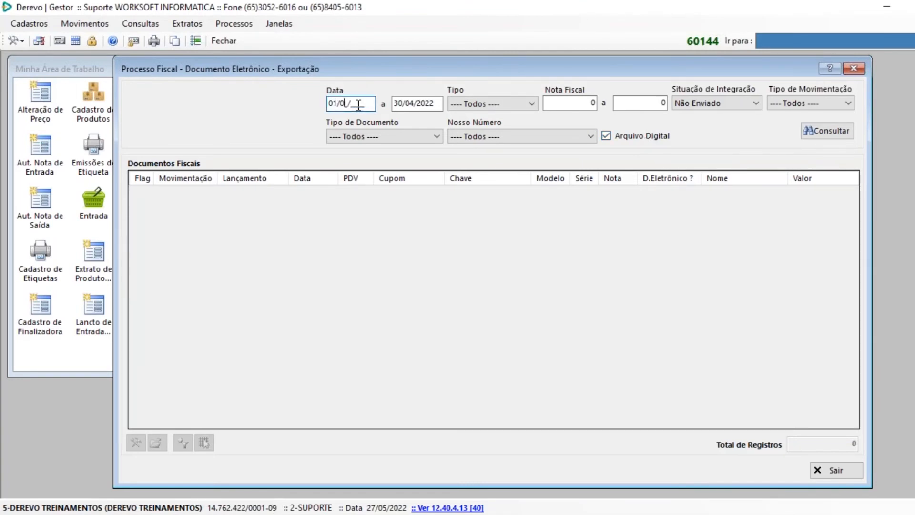
key(Tab)
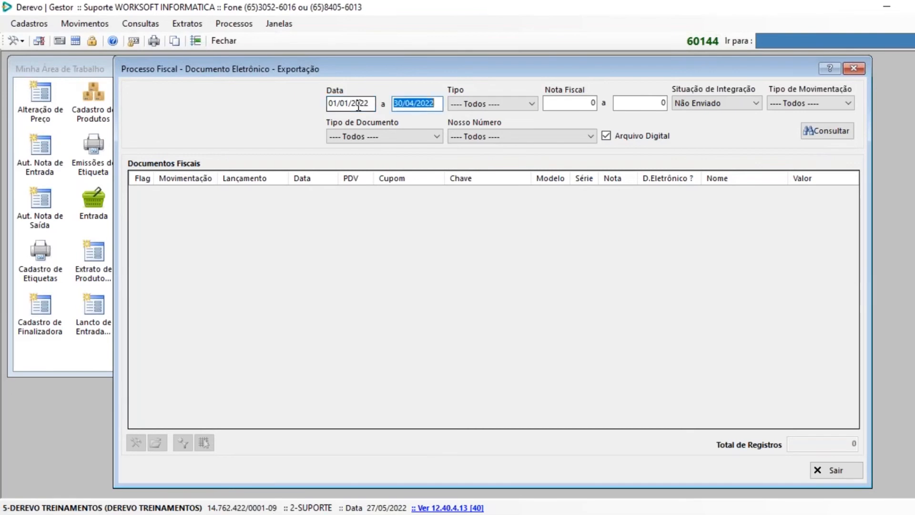
text(151)
key(BackSpace)
text(012022)
Step: Set the integration status to Não Enviado and query the fiscal documents for the period
click(712, 104)
click(712, 115)
click(823, 131)
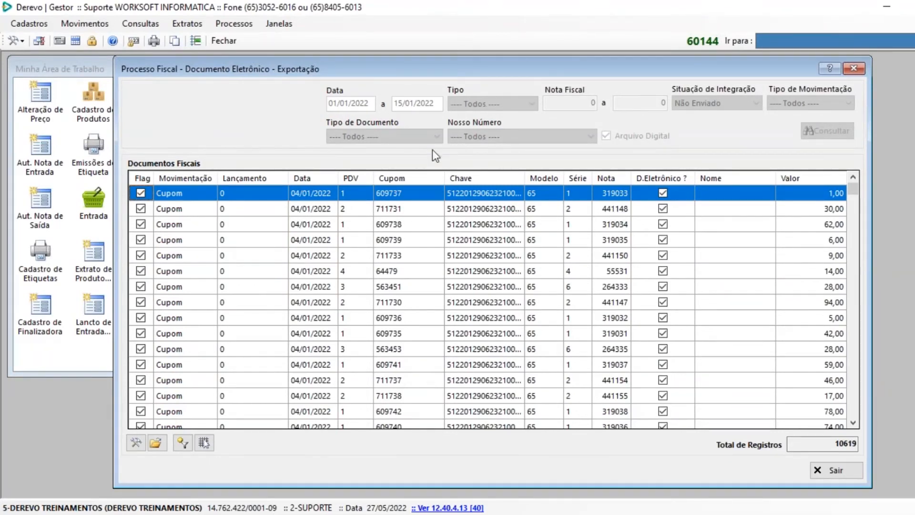
Step: Look through the Cupom entries in the fiscal documents list down to its end
click(168, 195)
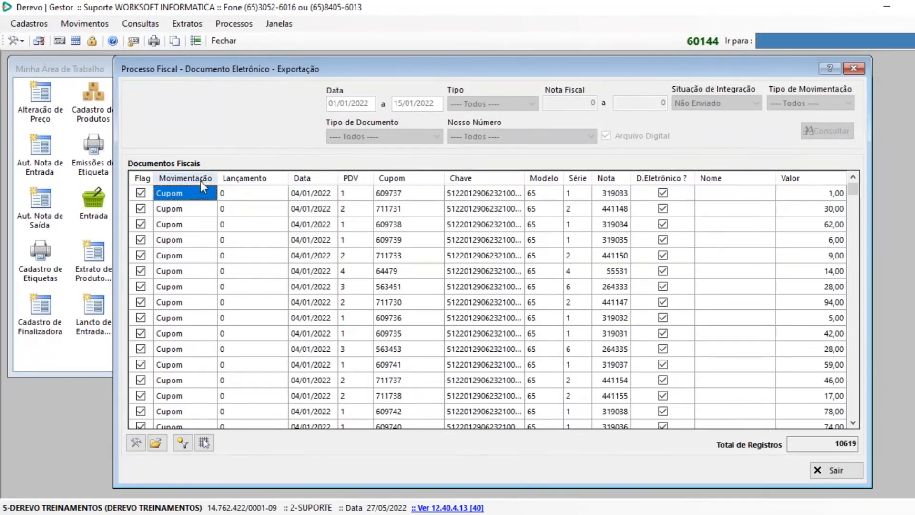
click(187, 209)
click(186, 209)
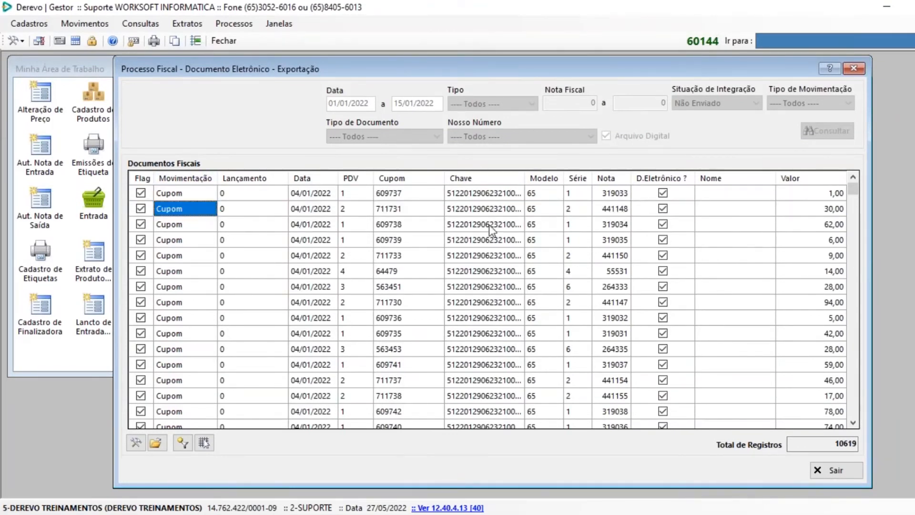
click(188, 196)
click(184, 210)
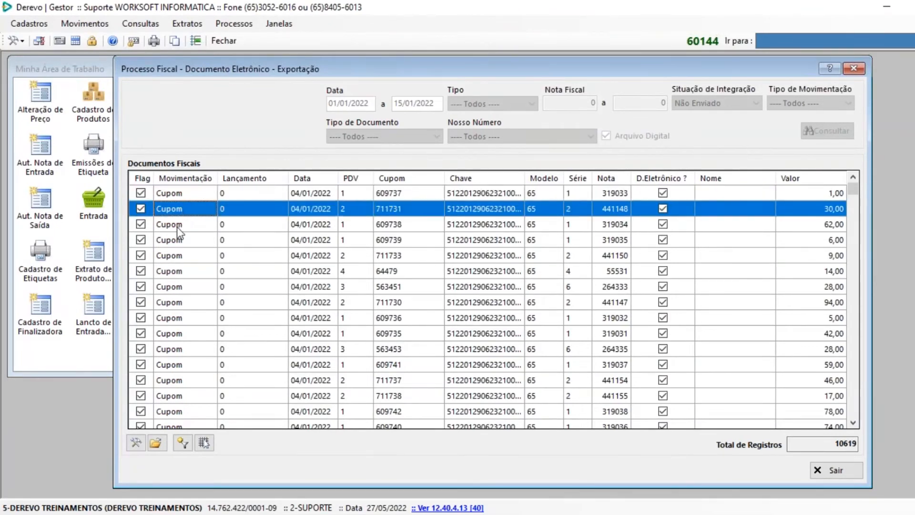
scroll(177, 227, down, 2)
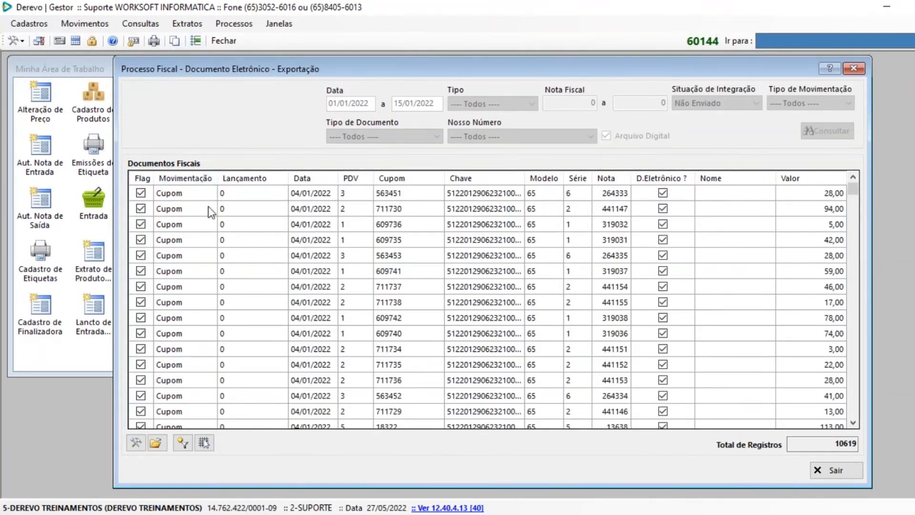
scroll(209, 211, down, 8)
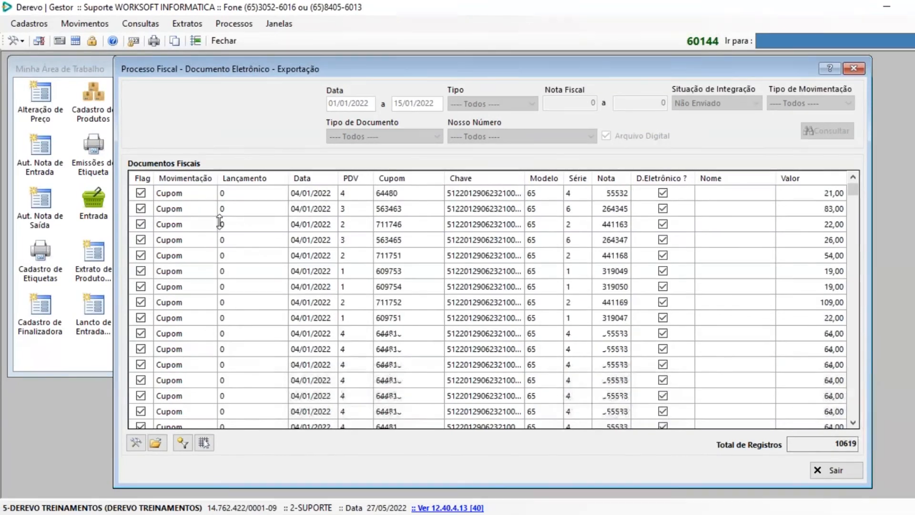
drag(854, 192, 856, 431)
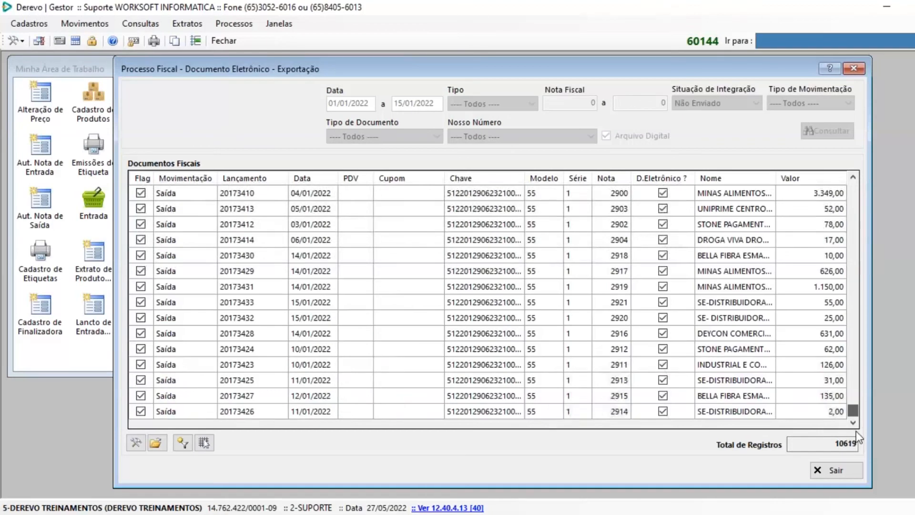
Step: Examine the first Saída document's columns, from Lançamento to Nome, and compare it with the Cupom entry above it
click(178, 275)
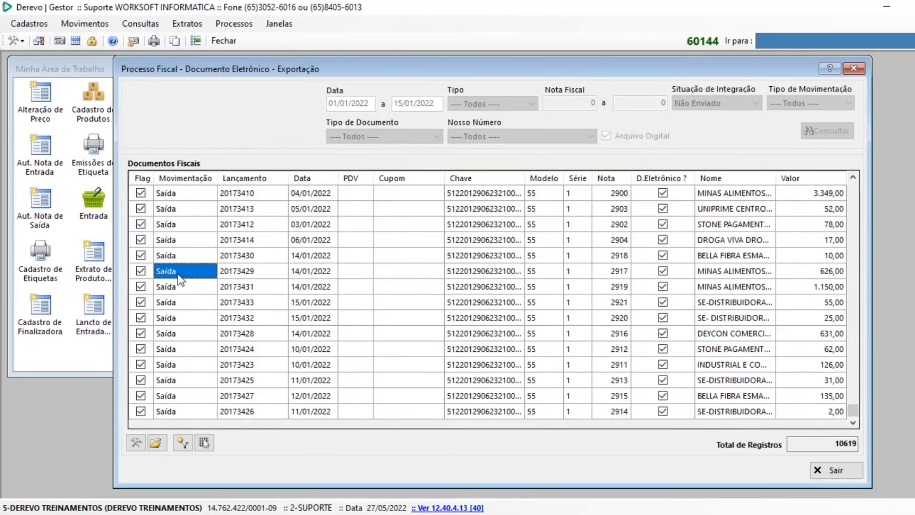
scroll(191, 274, up, 8)
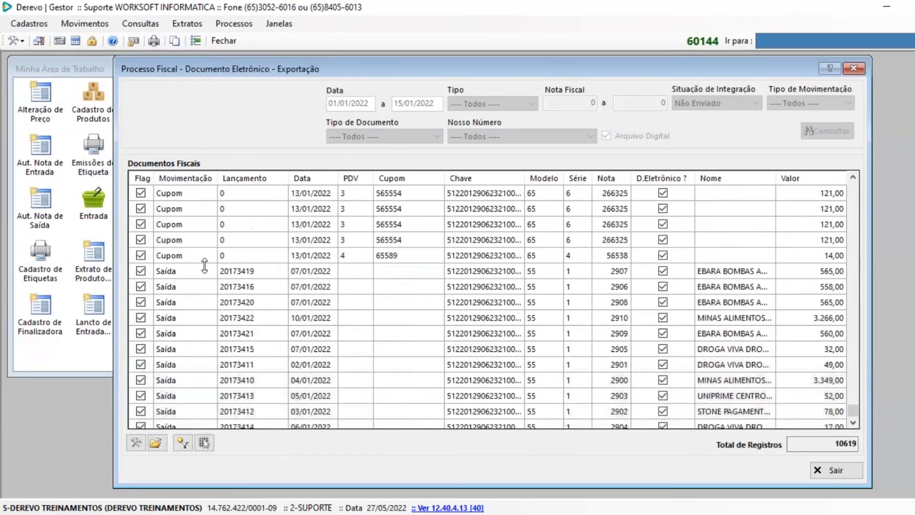
scroll(204, 265, down, 2)
click(184, 273)
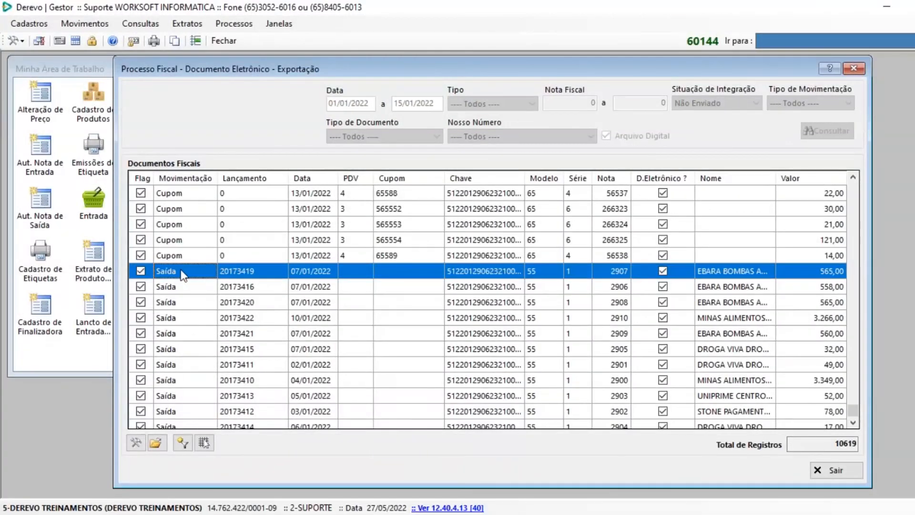
click(231, 274)
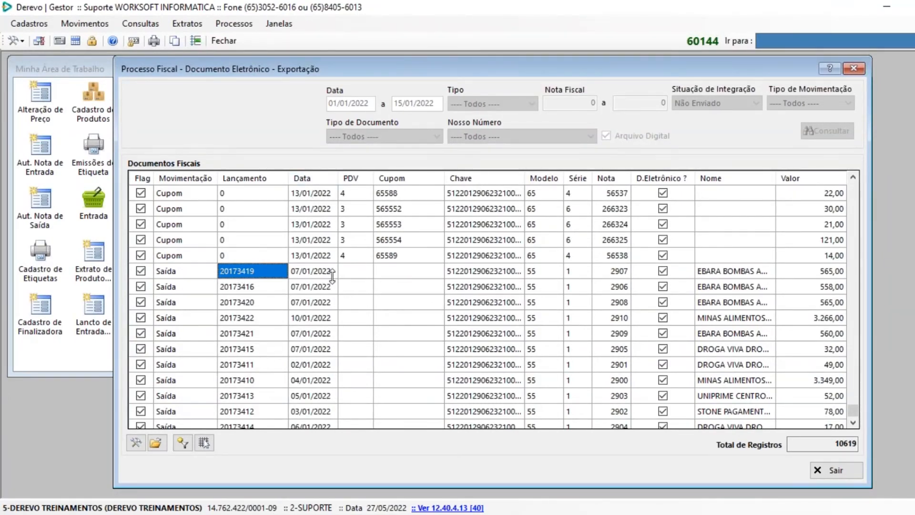
click(350, 272)
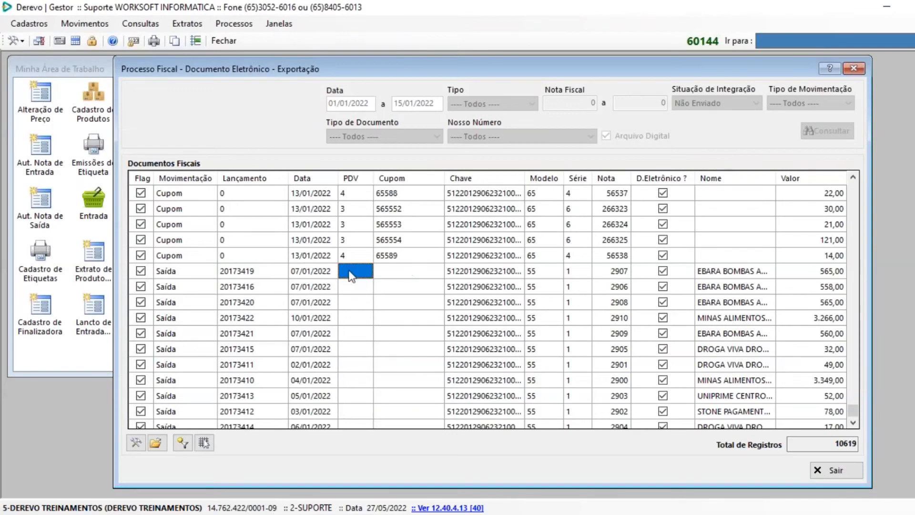
click(404, 275)
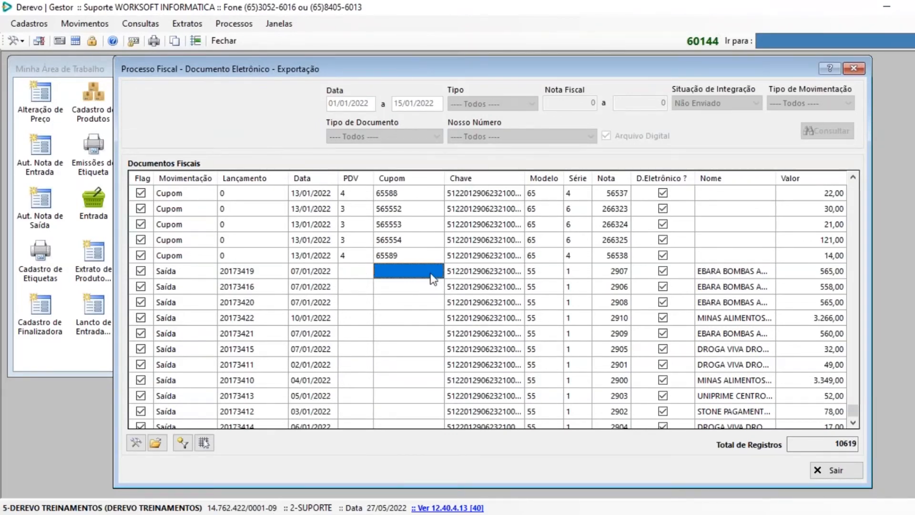
click(487, 273)
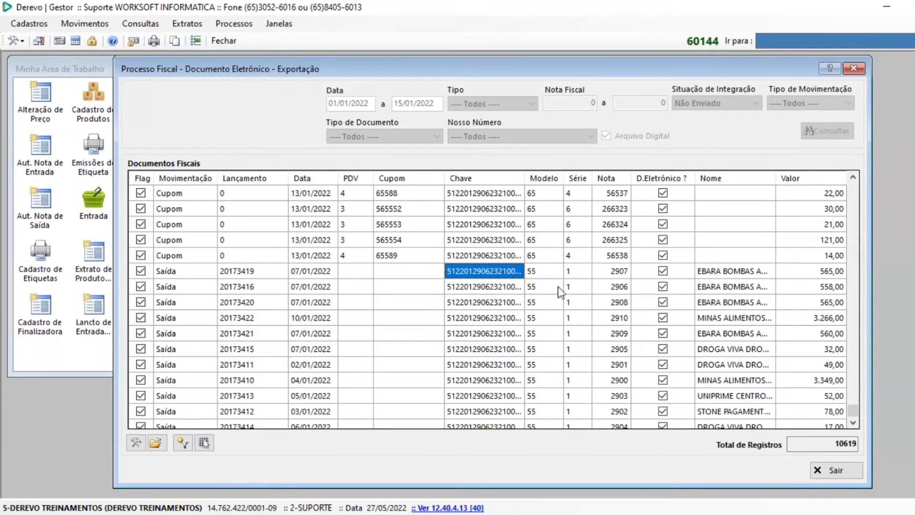
key(Right)
key(Right)
key(Right)
key(Right)
key(Right)
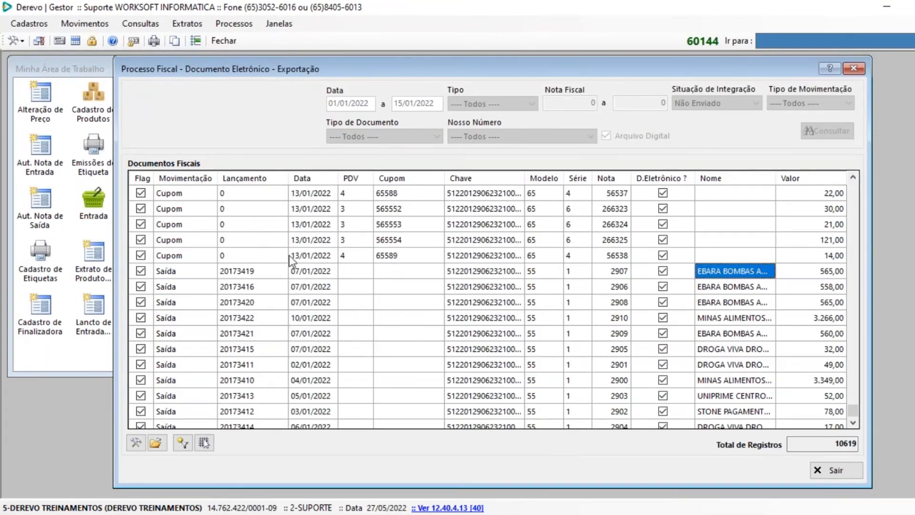
click(231, 256)
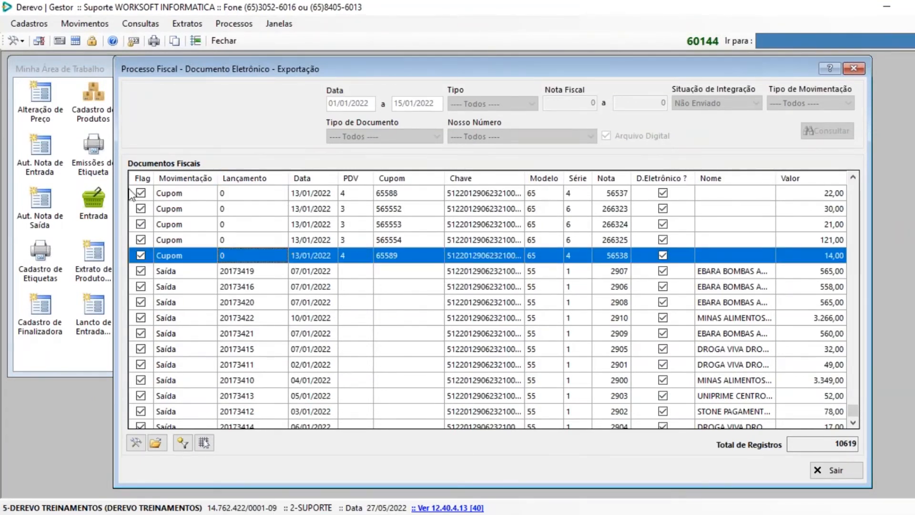
Step: Unmark all the listed fiscal documents for export
click(152, 194)
click(151, 193)
click(148, 222)
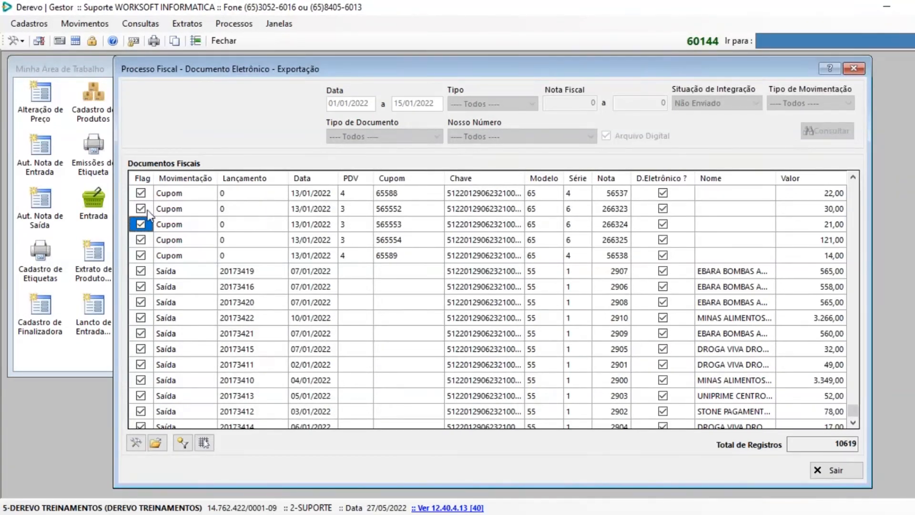
right_click(193, 211)
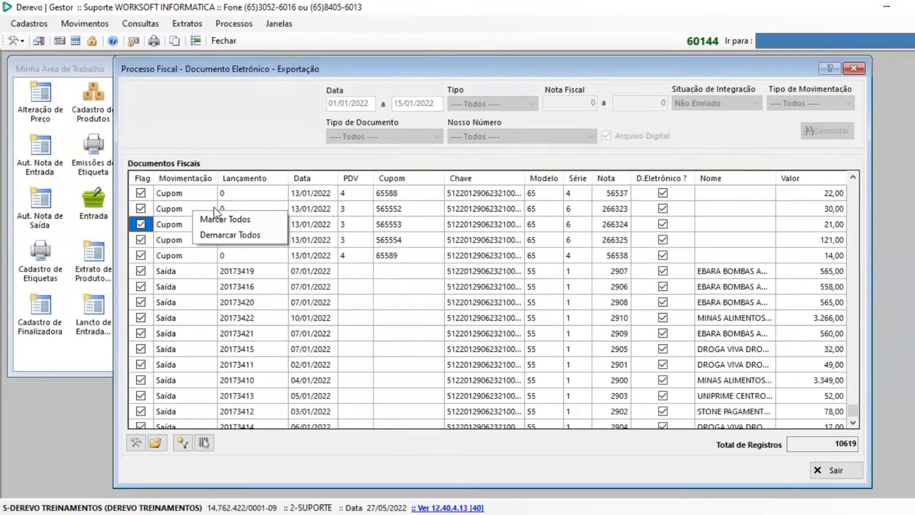
click(239, 235)
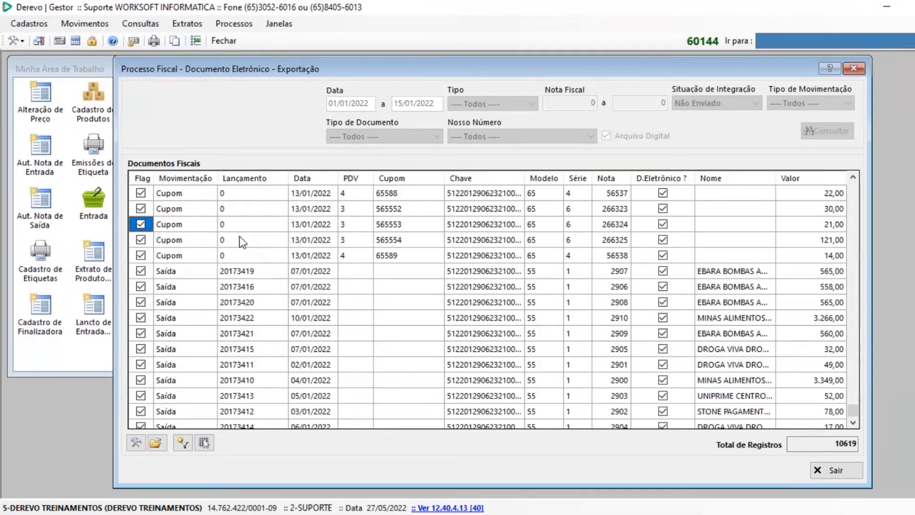
Step: Flag only the first four Cupom documents in the list for export
click(141, 193)
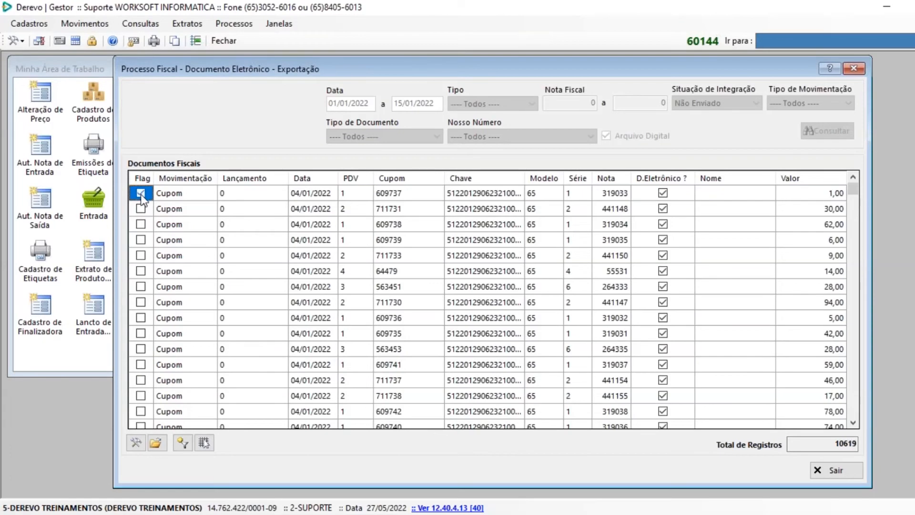
click(141, 209)
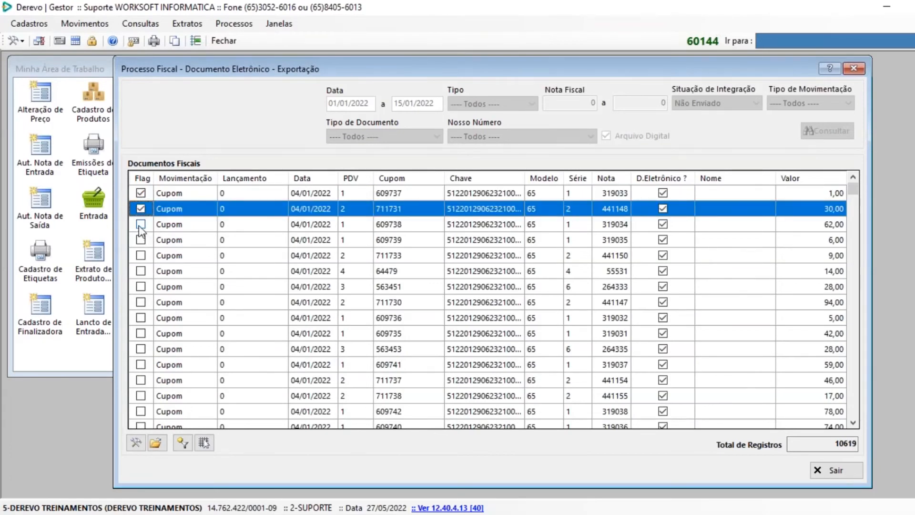
click(141, 224)
click(140, 241)
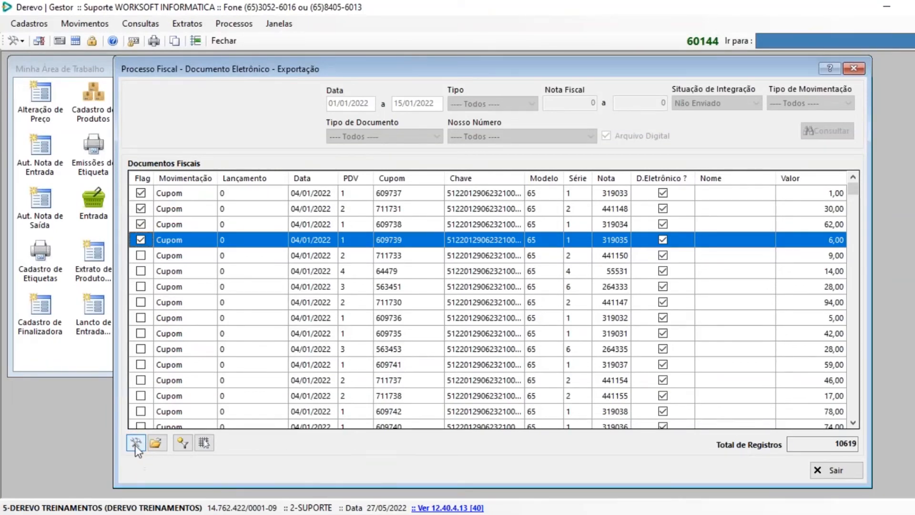
click(29, 23)
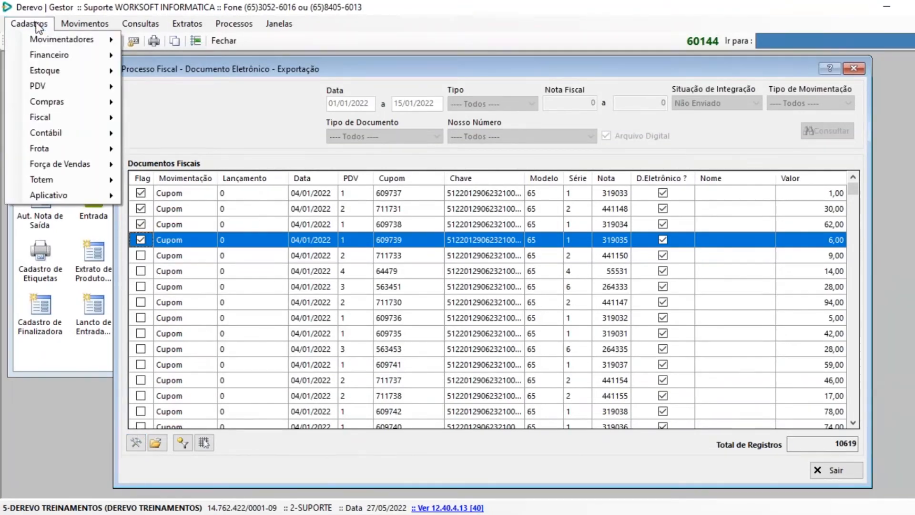
mouse_move(69, 195)
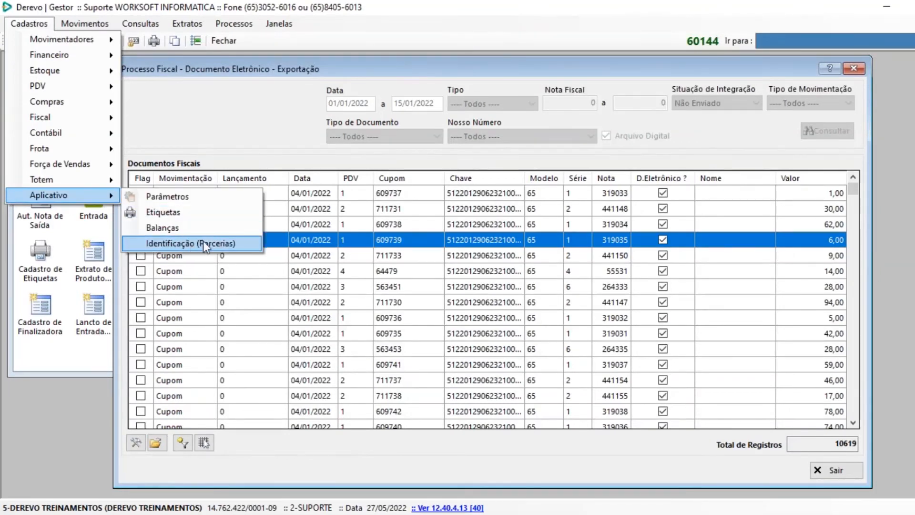
click(282, 435)
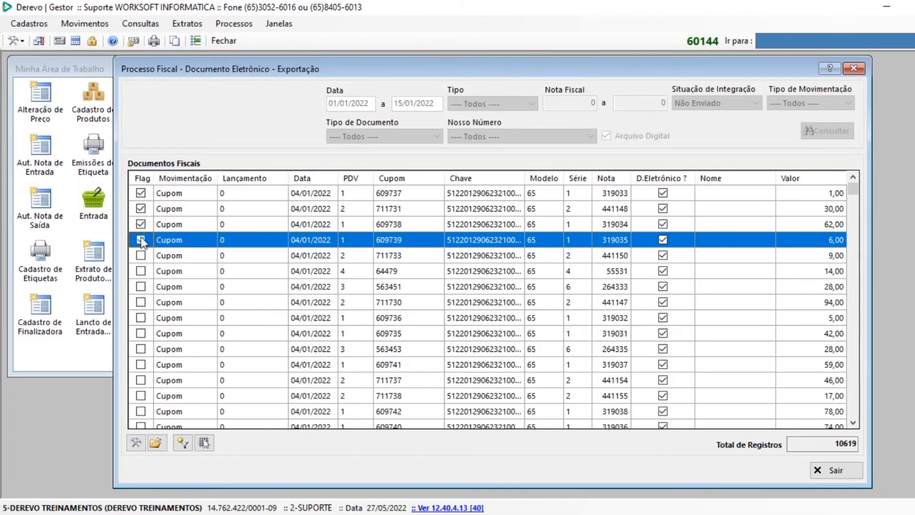
Step: Send the four flagged Cupom documents through the integration with Enviar and close the completion message
click(136, 443)
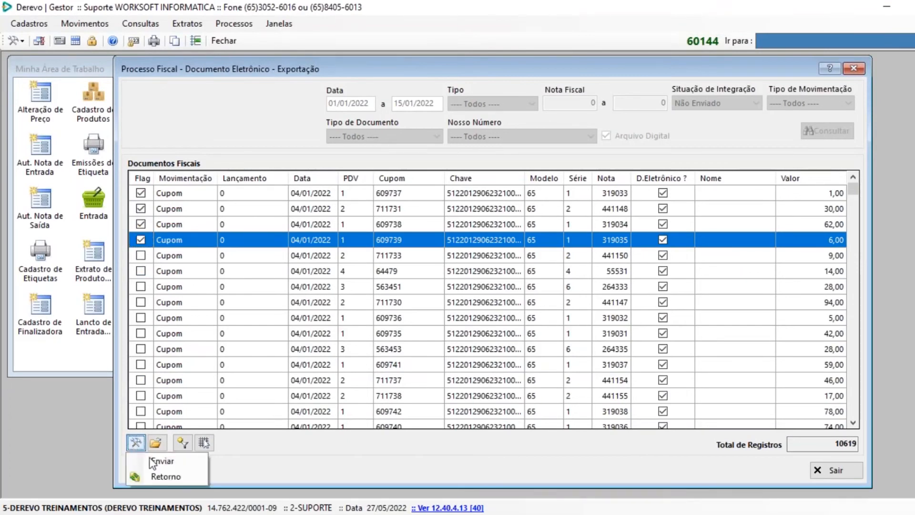
click(193, 461)
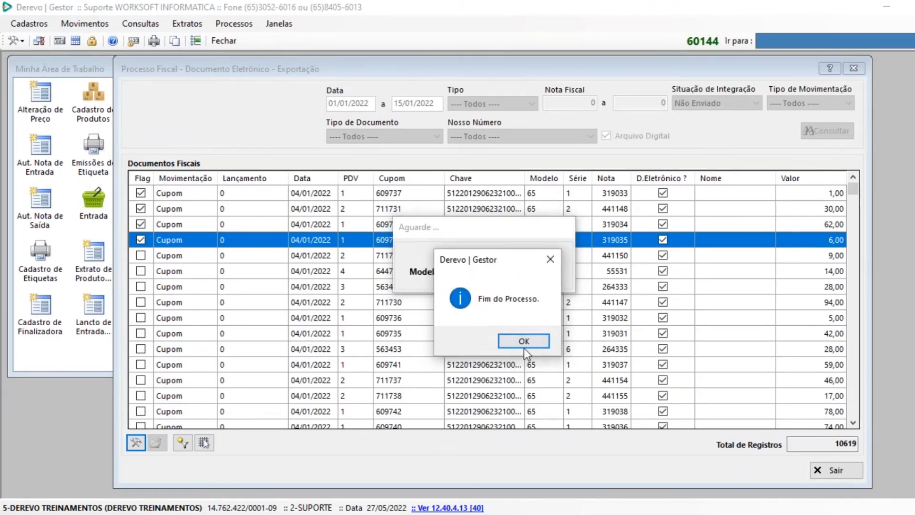
click(524, 347)
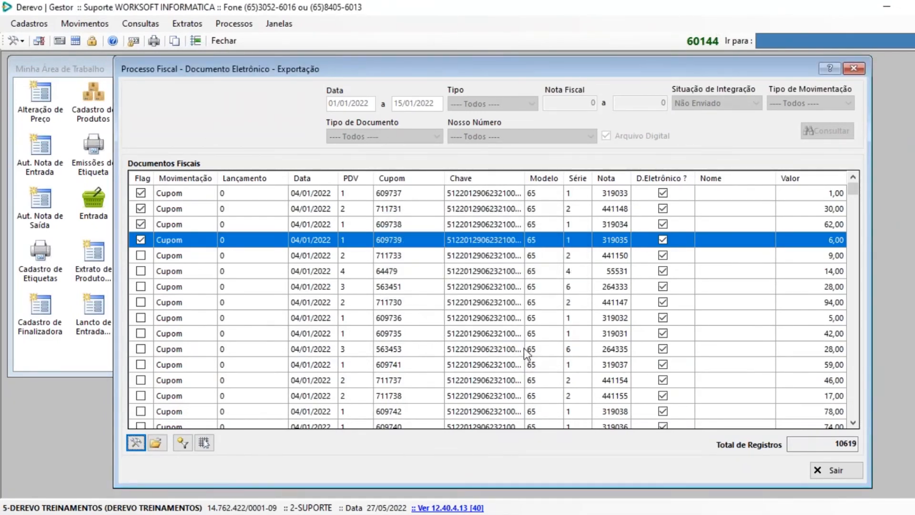
click(136, 442)
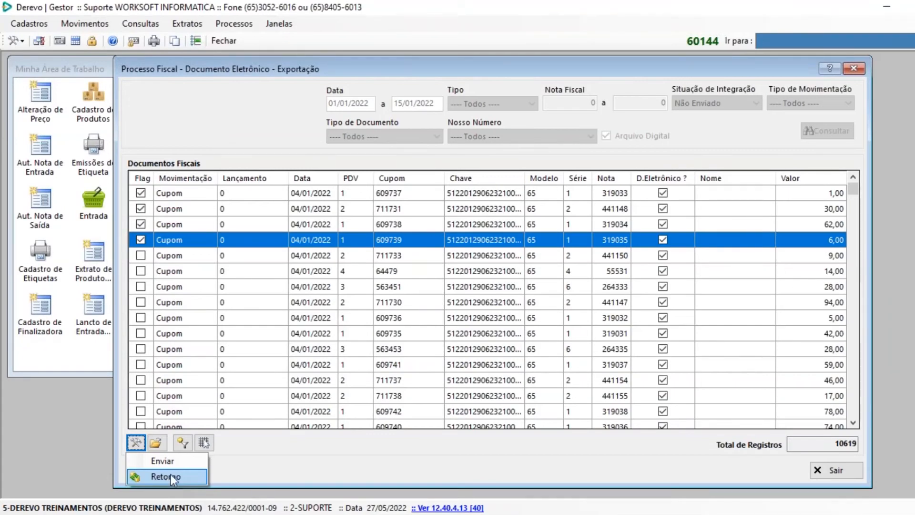
click(305, 457)
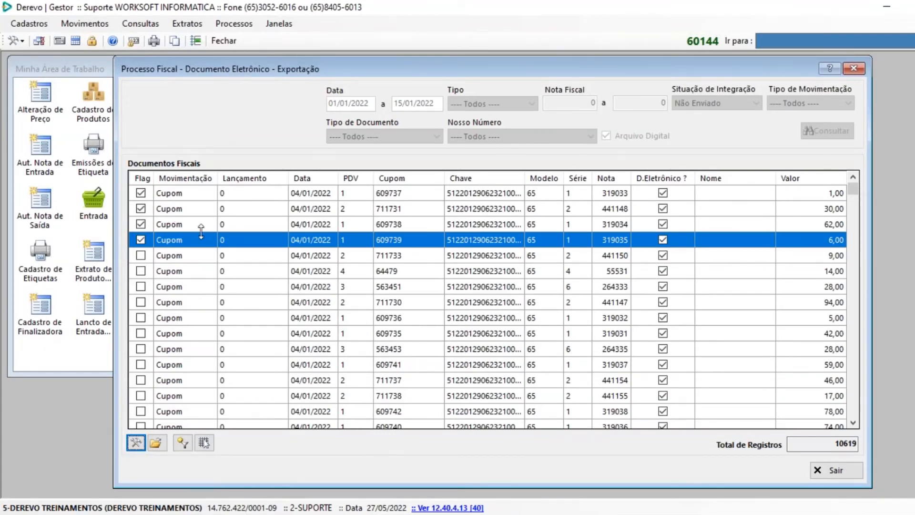
Step: Mark all the listed fiscal documents for export
right_click(178, 224)
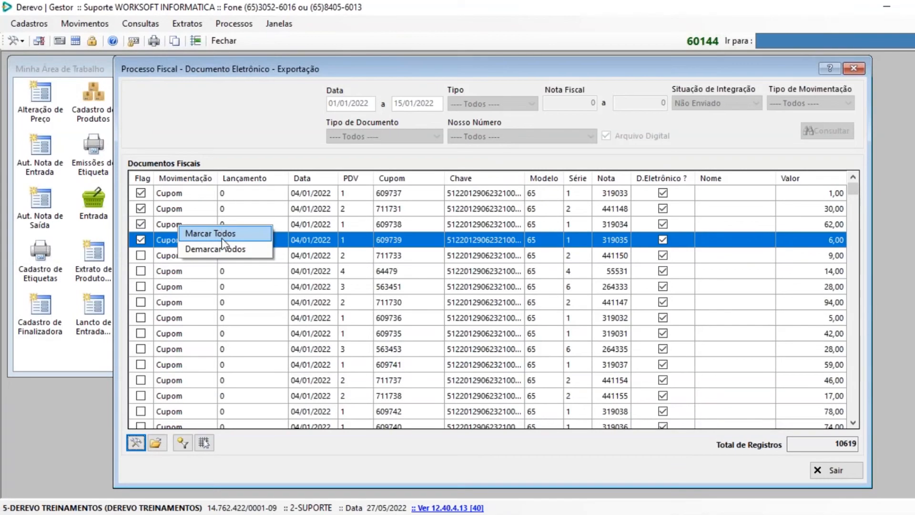
click(223, 235)
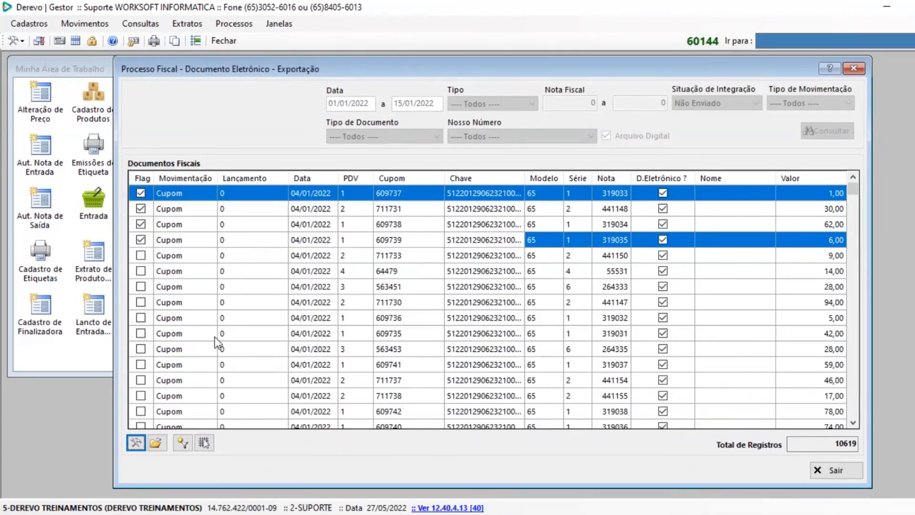
click(137, 443)
Step: Unmark every document in the list and flag only the first three Cupom documents
right_click(197, 291)
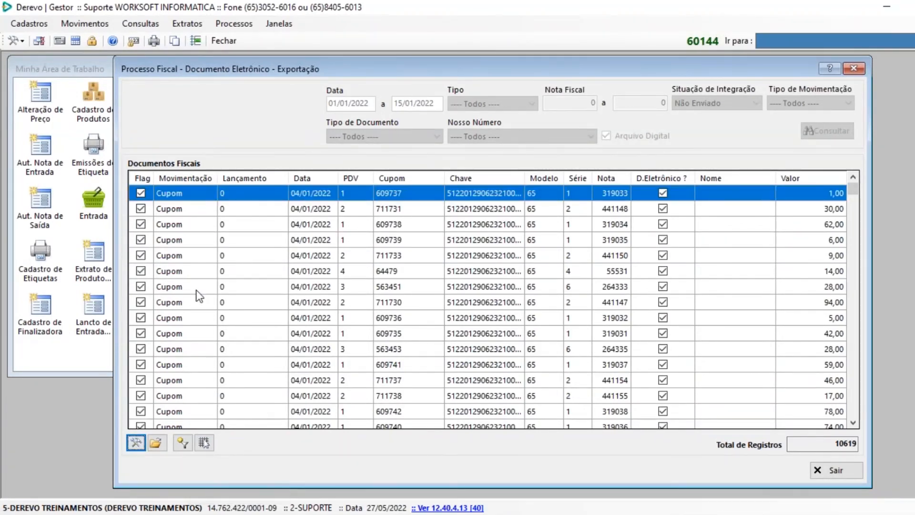
click(226, 313)
click(141, 193)
click(140, 208)
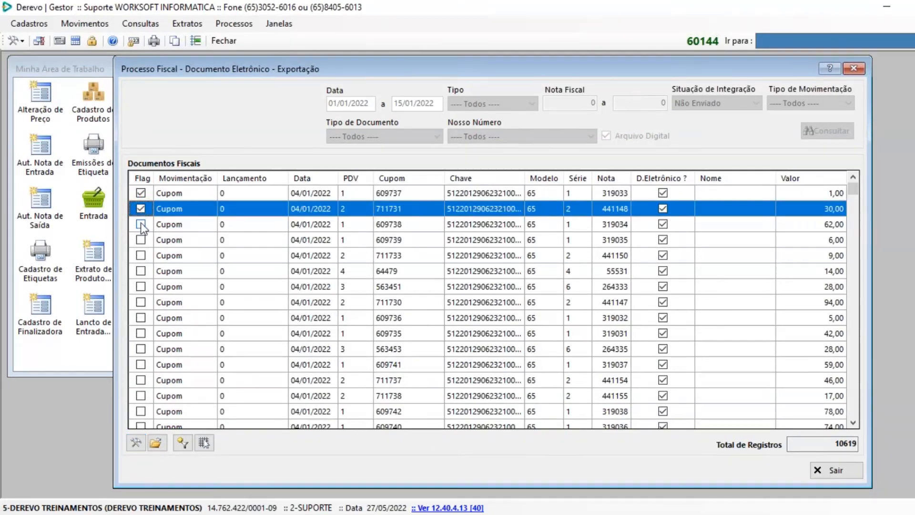
click(140, 224)
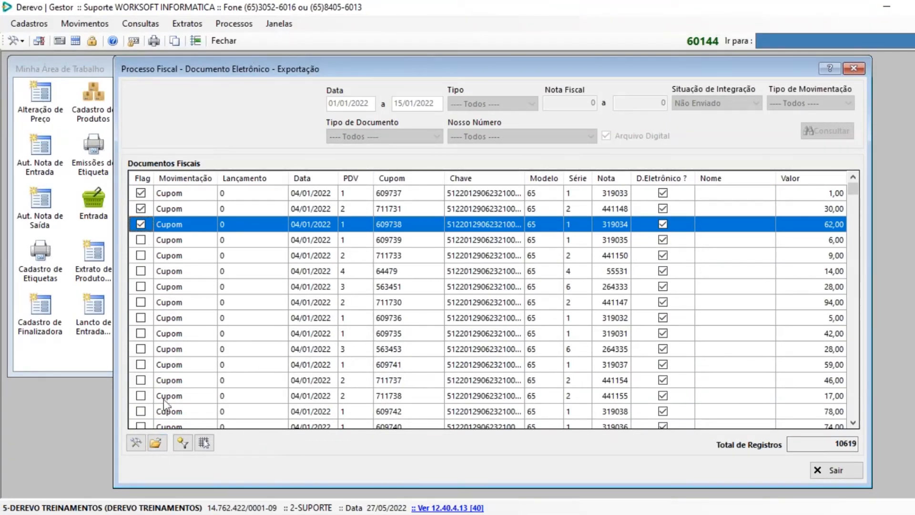
Step: Export the files of the three flagged Cupom documents to the Cupom folder on the desktop
click(156, 441)
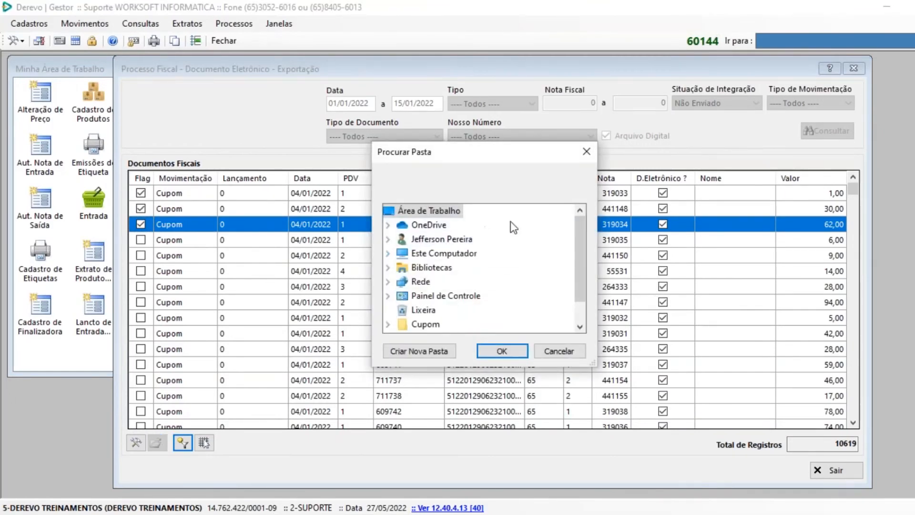
drag(454, 156, 470, 161)
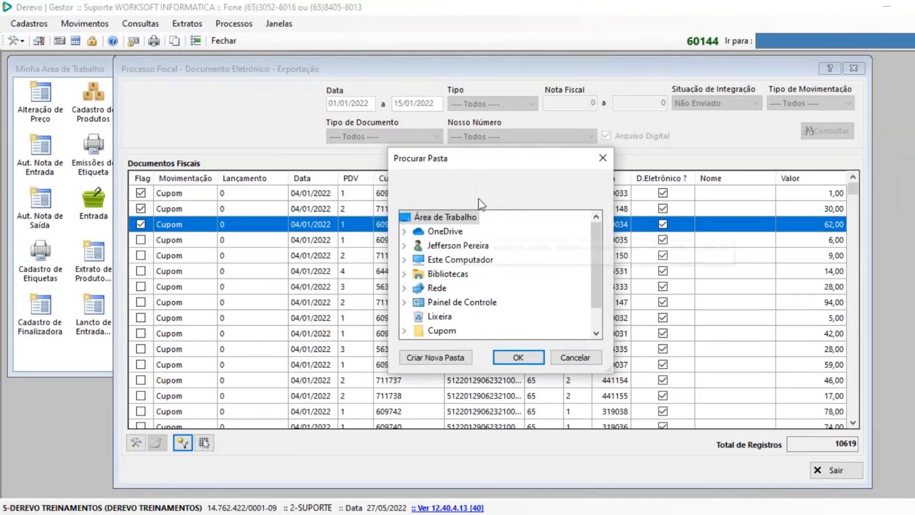
drag(593, 250, 596, 282)
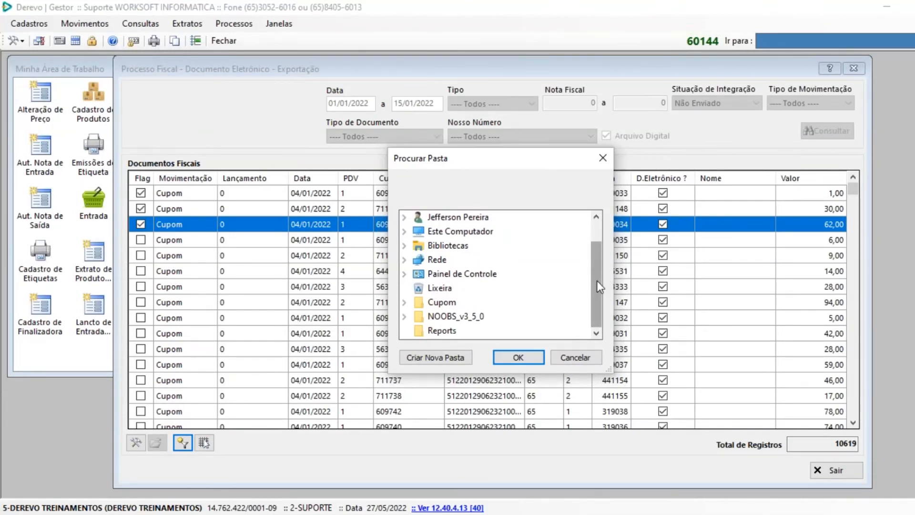
drag(596, 280, 516, 310)
click(442, 303)
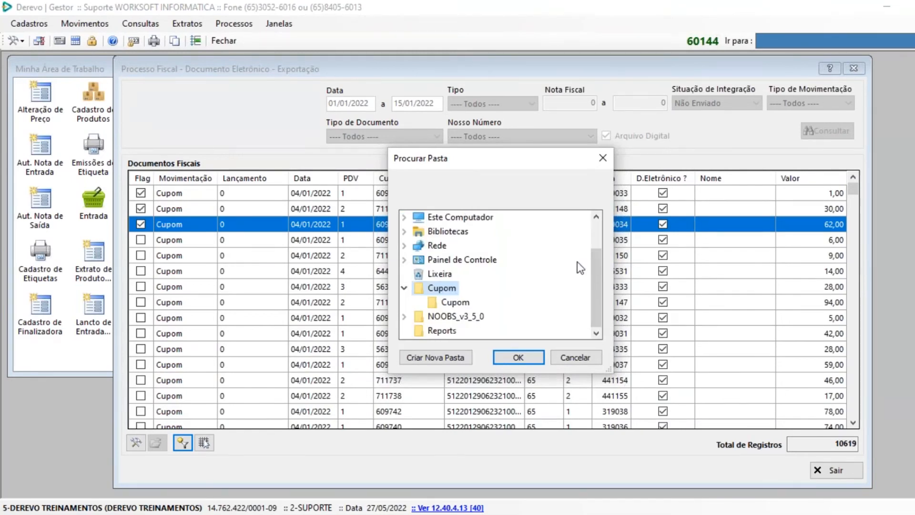
click(525, 356)
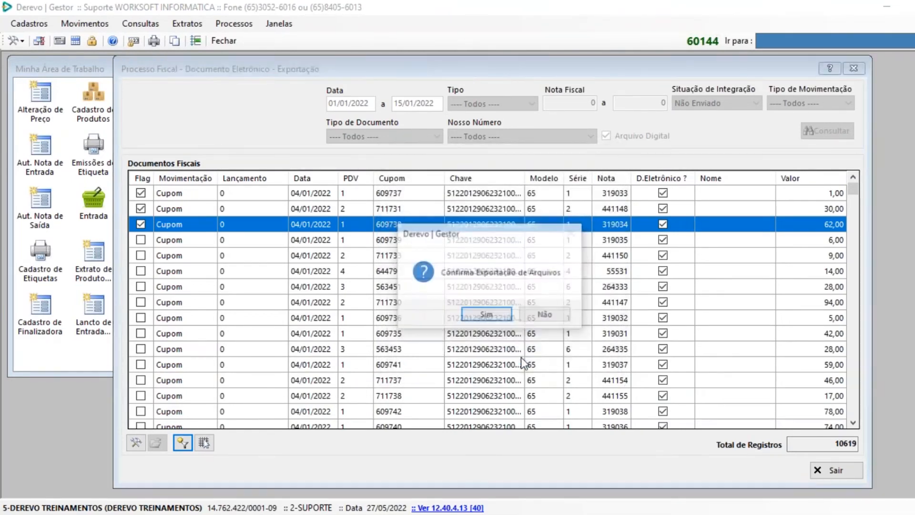
click(484, 315)
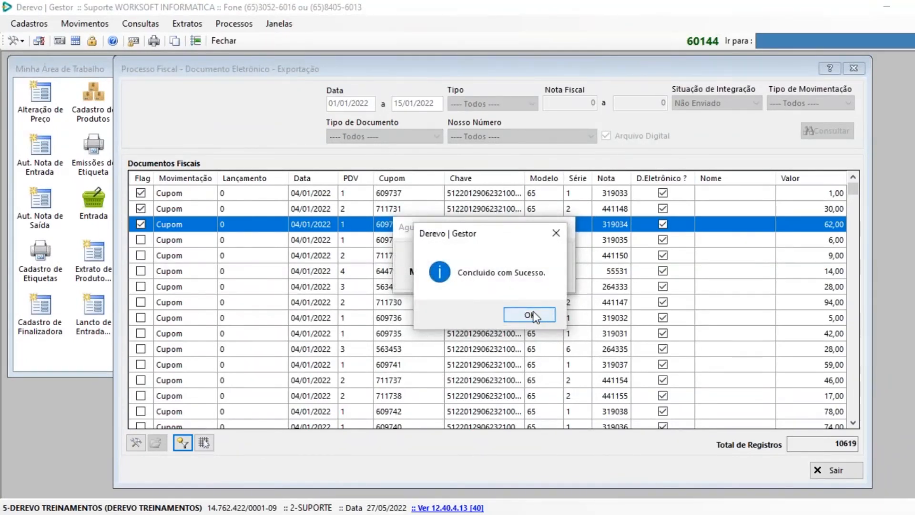
click(537, 315)
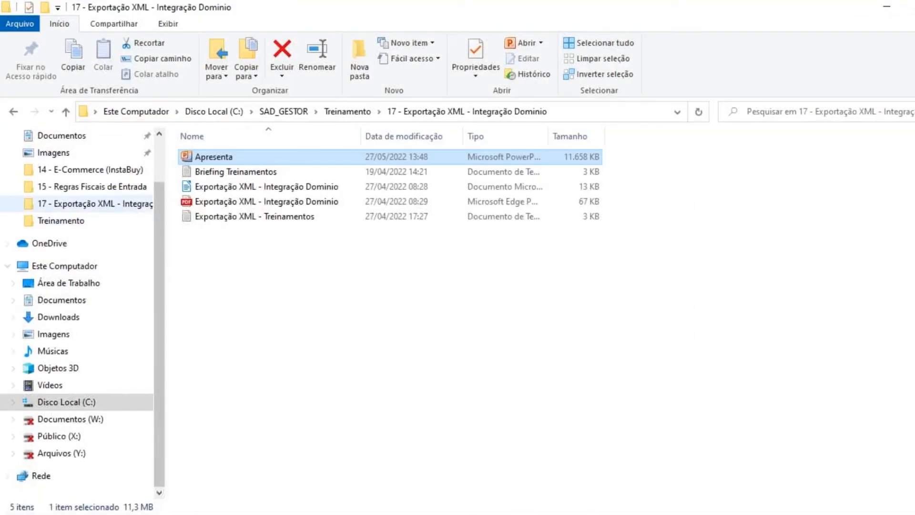
Step: In File Explorer, inspect the exported files in the Cupom subfolder of the desktop's Cupom folder and return to the desktop folder
click(62, 267)
click(68, 282)
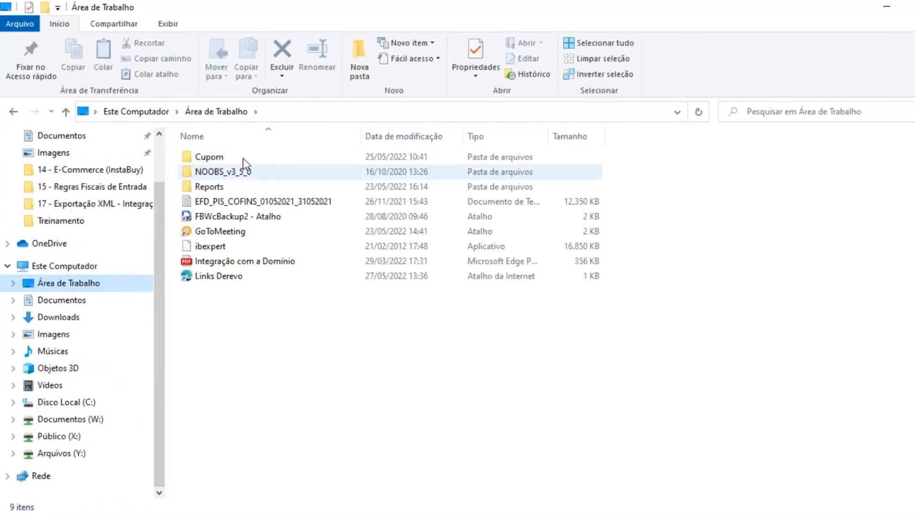
click(228, 156)
double_click(228, 156)
double_click(268, 162)
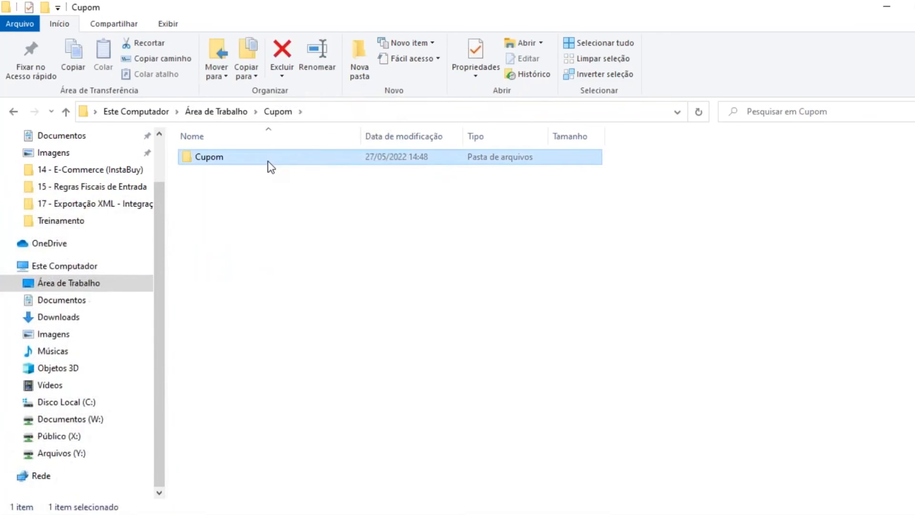
drag(368, 267, 247, 152)
click(281, 113)
click(211, 108)
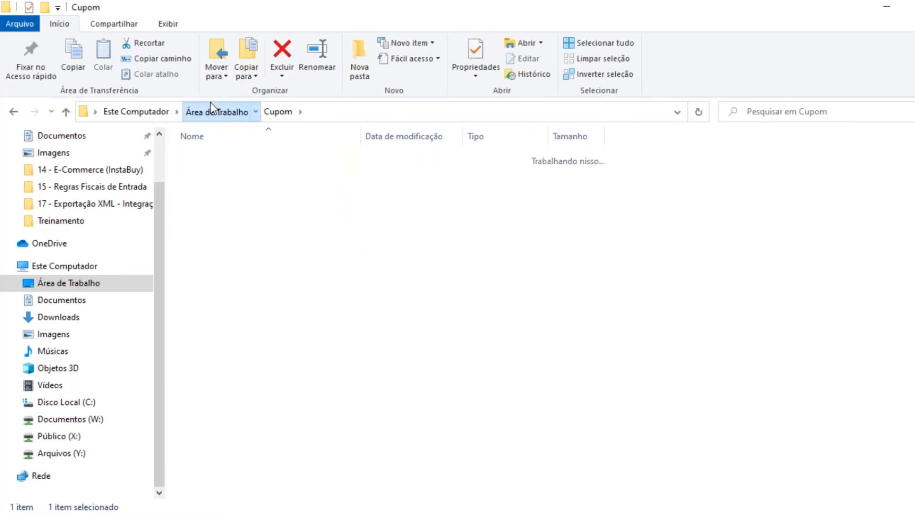
Step: Switch back to Derevo Gestor, unmark all documents and flag only the Saída documents with Nota 2919 and 2921
click(439, 510)
right_click(261, 263)
click(299, 287)
drag(854, 196, 865, 418)
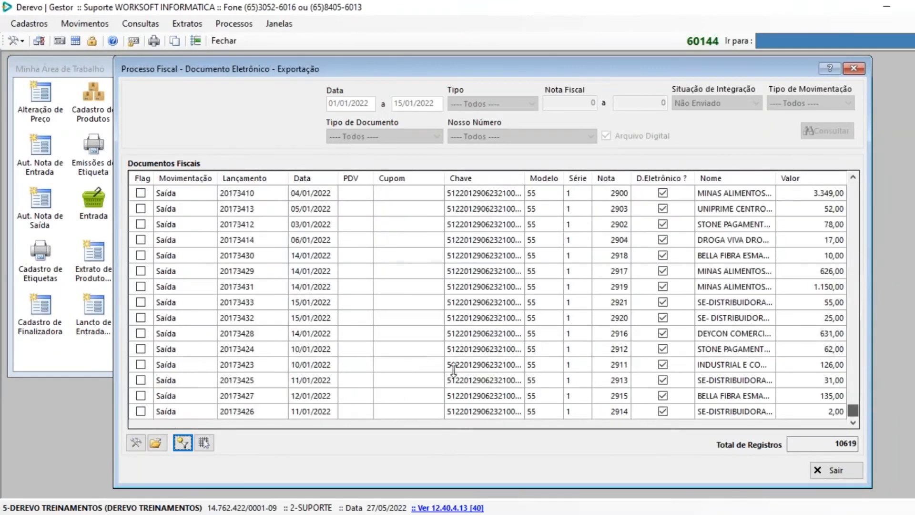
click(138, 286)
click(140, 302)
click(140, 287)
Step: Export the files of the two flagged Saída documents to the Cupom folder on the desktop
click(155, 443)
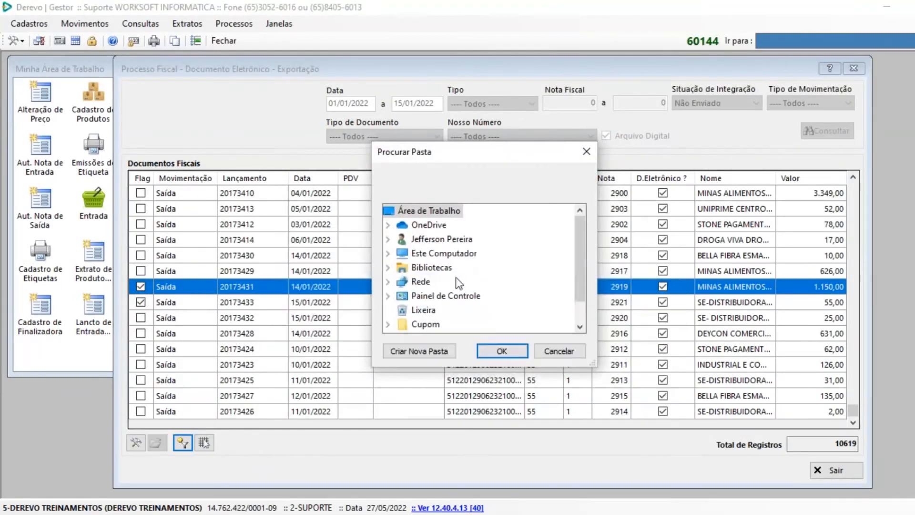
click(423, 324)
click(511, 348)
click(487, 309)
click(522, 316)
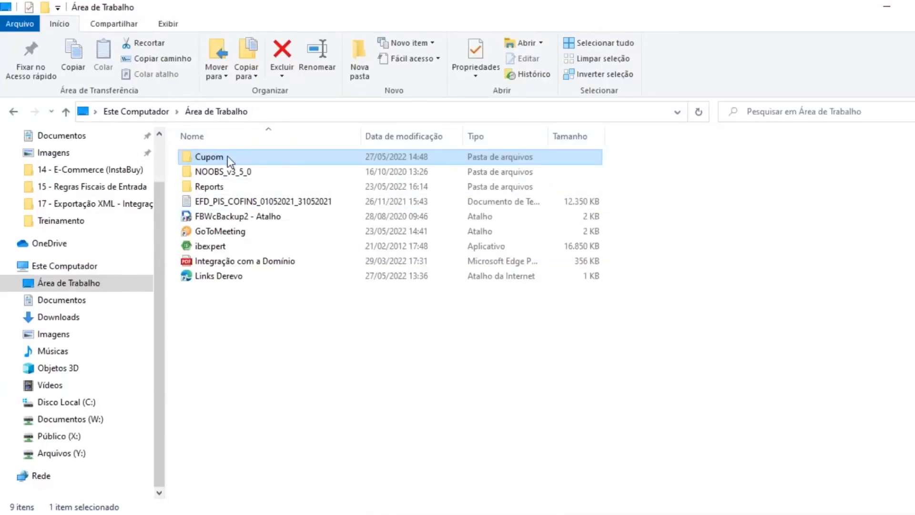
Step: Inspect the exported XML files in the Cupom and Saída subfolders of the desktop's Cupom folder and return to Derevo Gestor
double_click(228, 156)
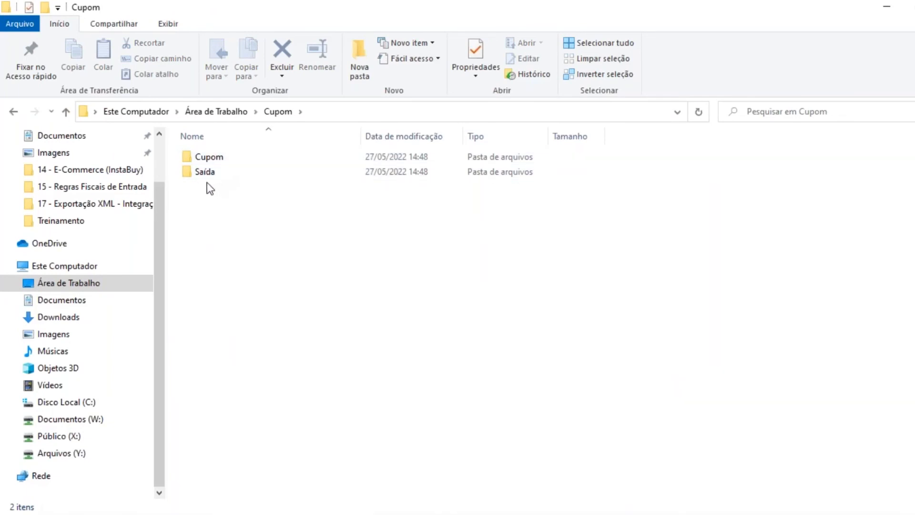
double_click(210, 157)
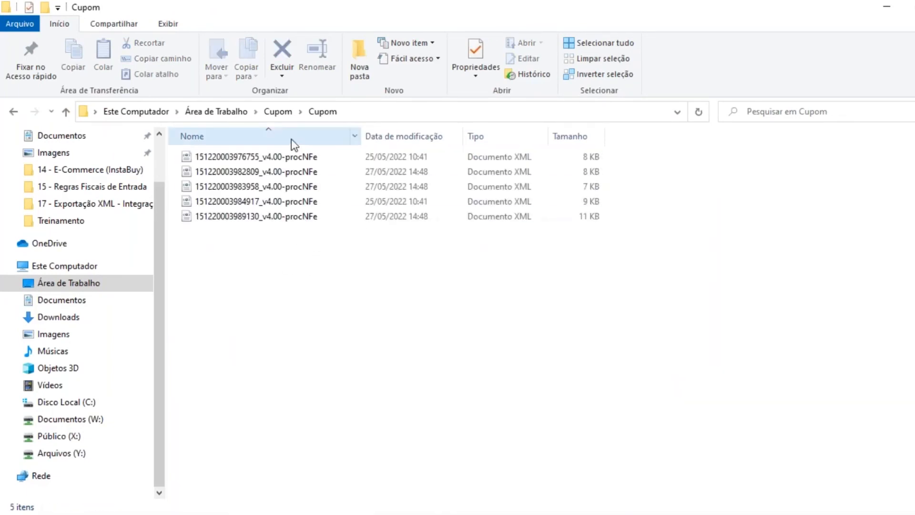
click(278, 111)
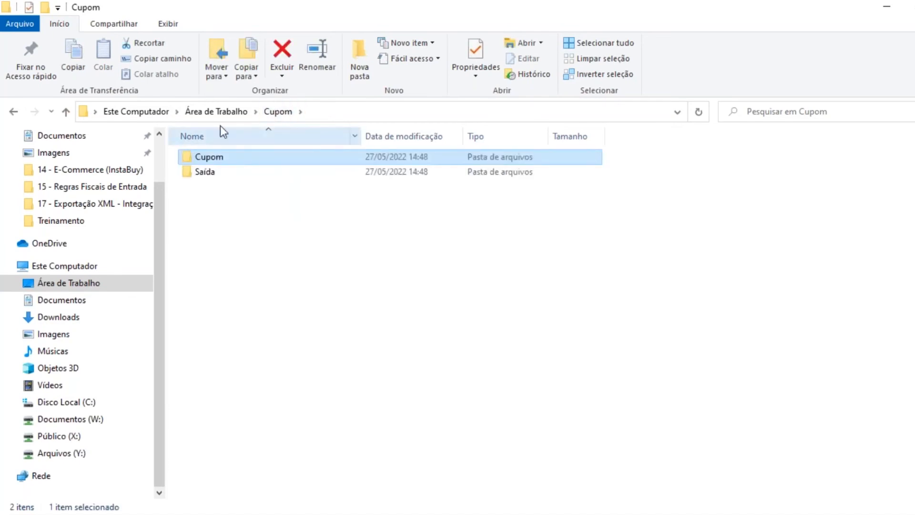
double_click(213, 173)
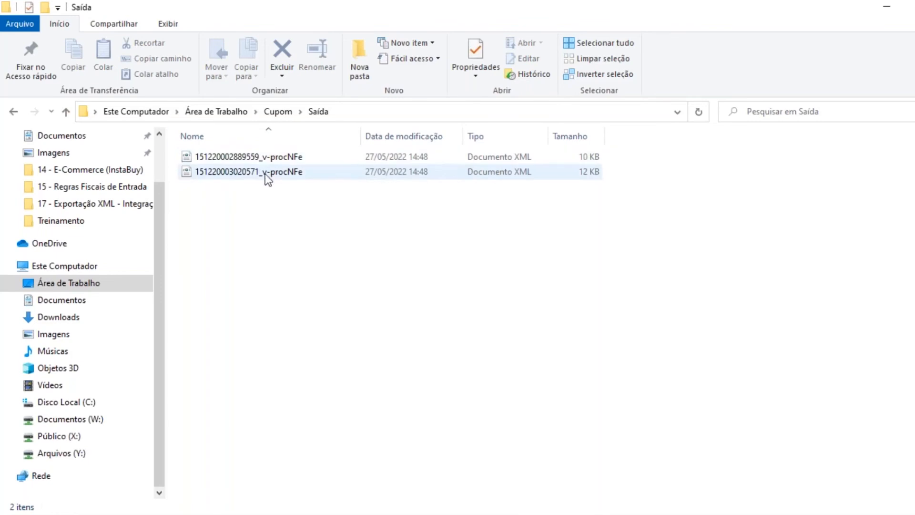
click(272, 110)
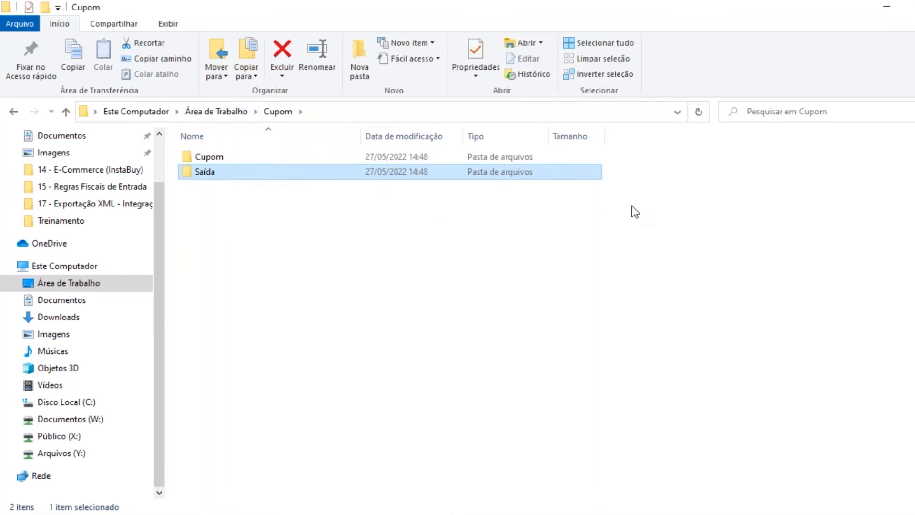
click(887, 9)
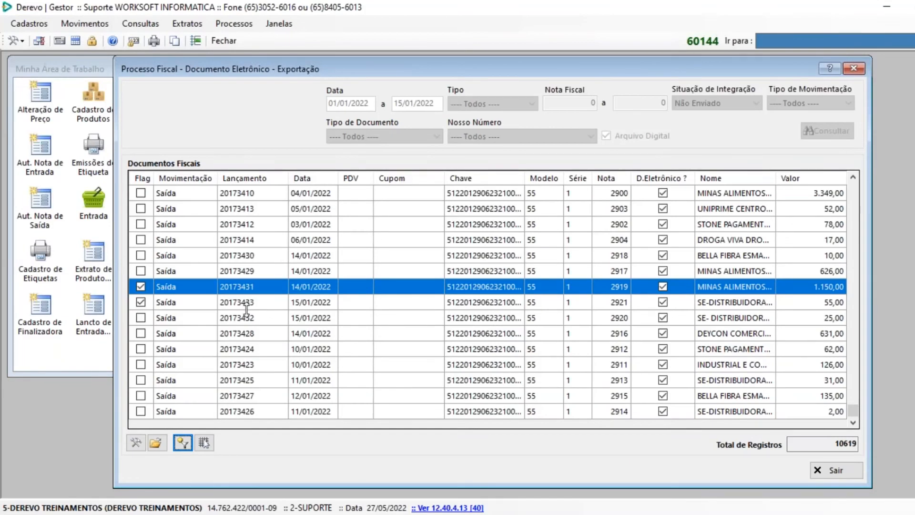
Step: Set Modelo 55 (Nota Fiscal Eletrônica) as a filter condition for the fiscal documents and load the conditions
click(183, 438)
drag(362, 154, 344, 154)
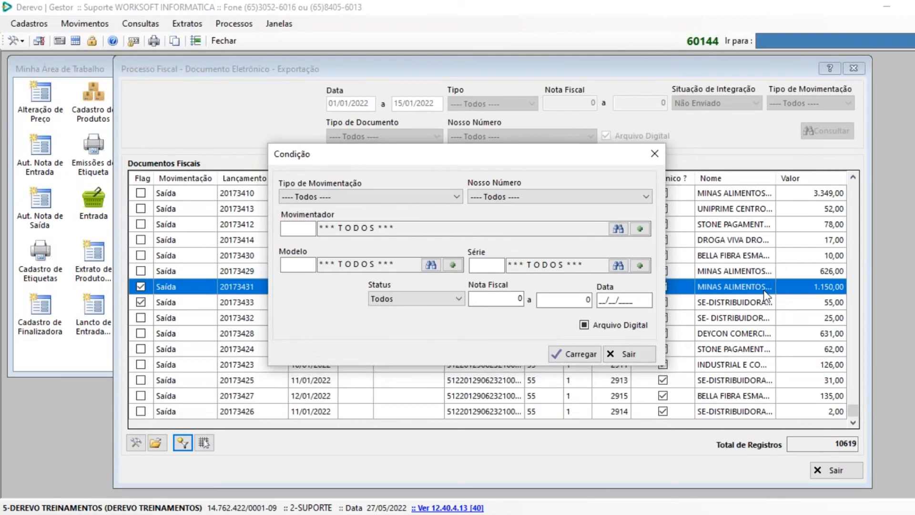
click(303, 265)
key(Tab)
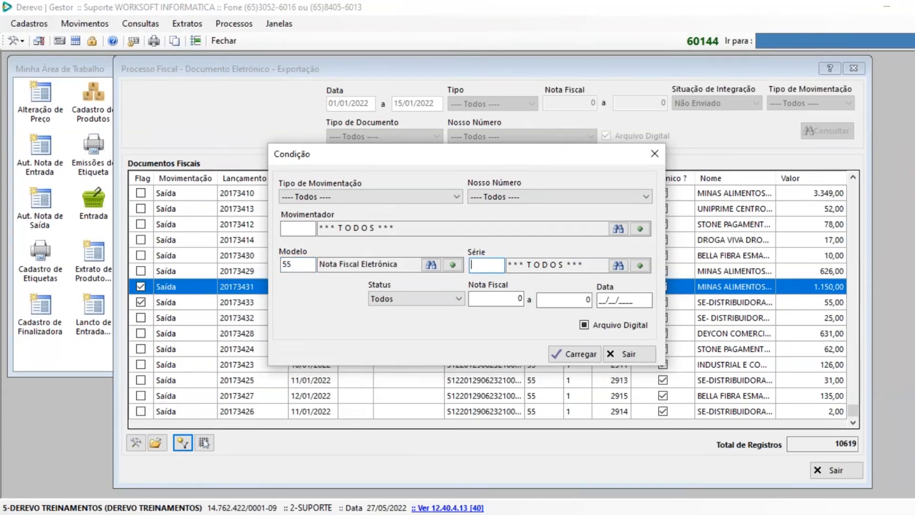
double_click(290, 267)
click(580, 355)
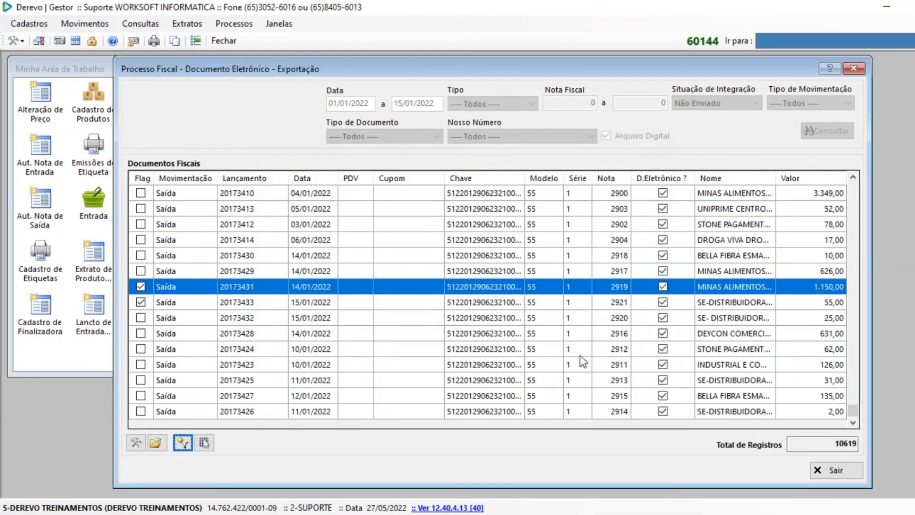
Step: Review the filtered Modelo 55 documents and unmark all of them
drag(851, 254, 862, 331)
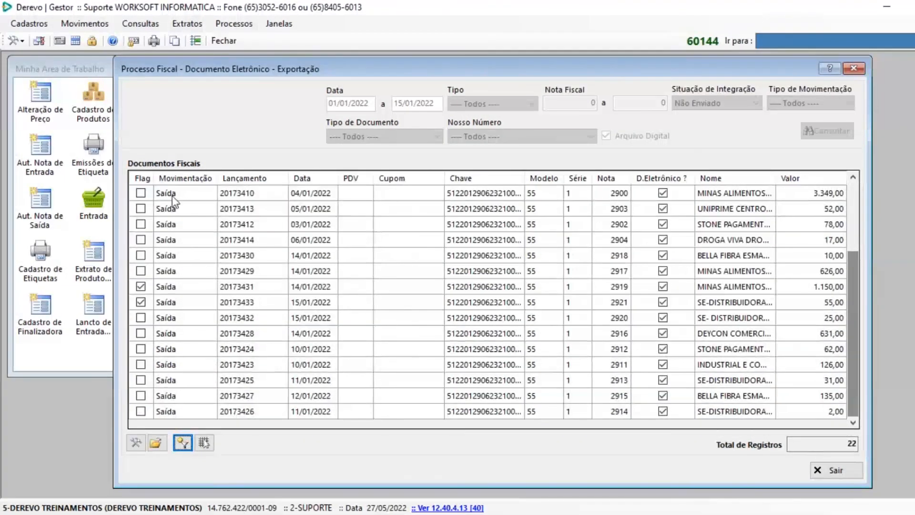
click(180, 224)
click(179, 240)
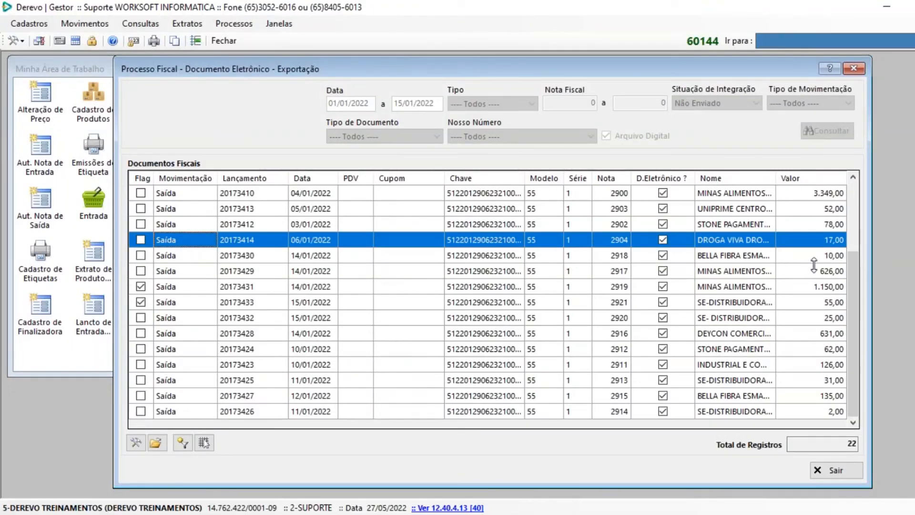
mouse_move(850, 311)
mouse_down()
mouse_move(848, 223)
mouse_move(849, 294)
mouse_up()
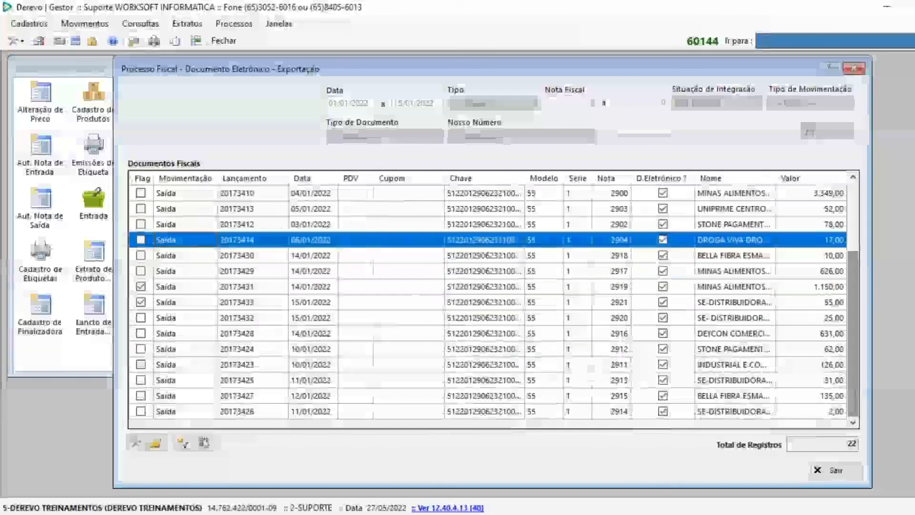
right_click(337, 267)
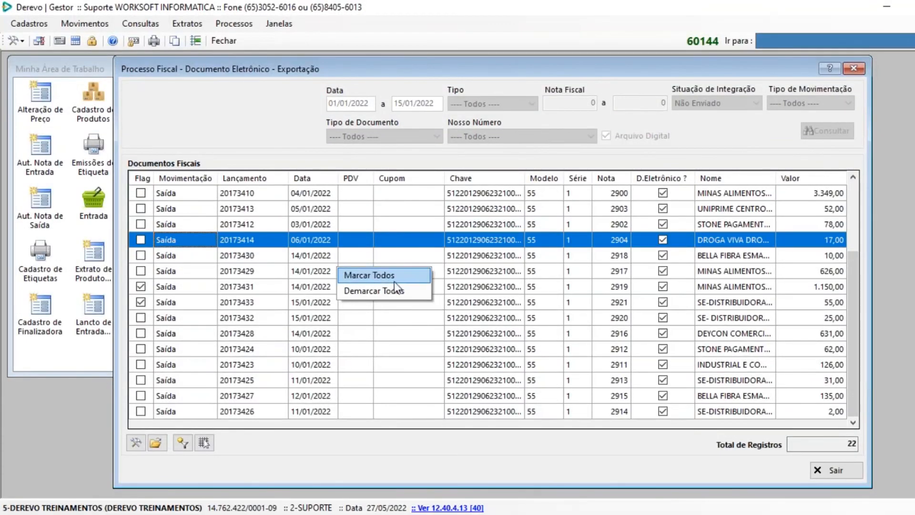
click(372, 291)
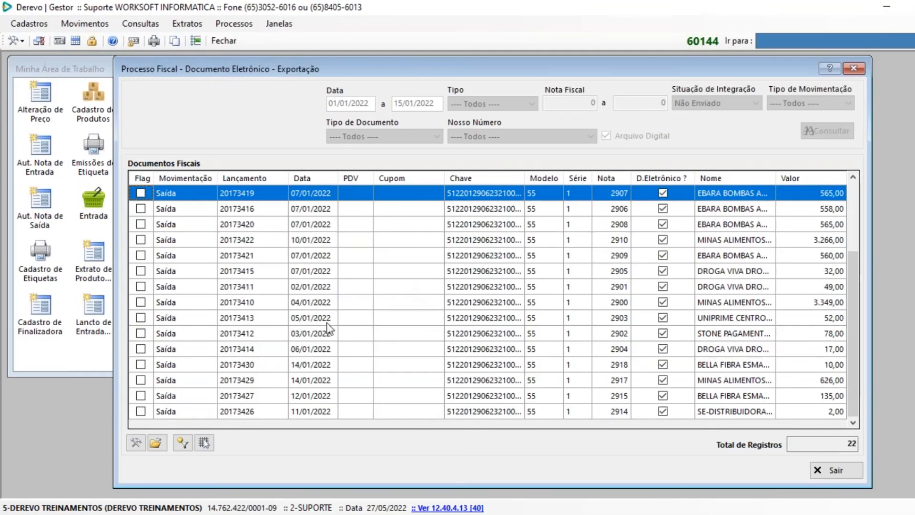
Step: Reload the fiscal documents with every filter condition left at Todos, including Modelo
click(182, 444)
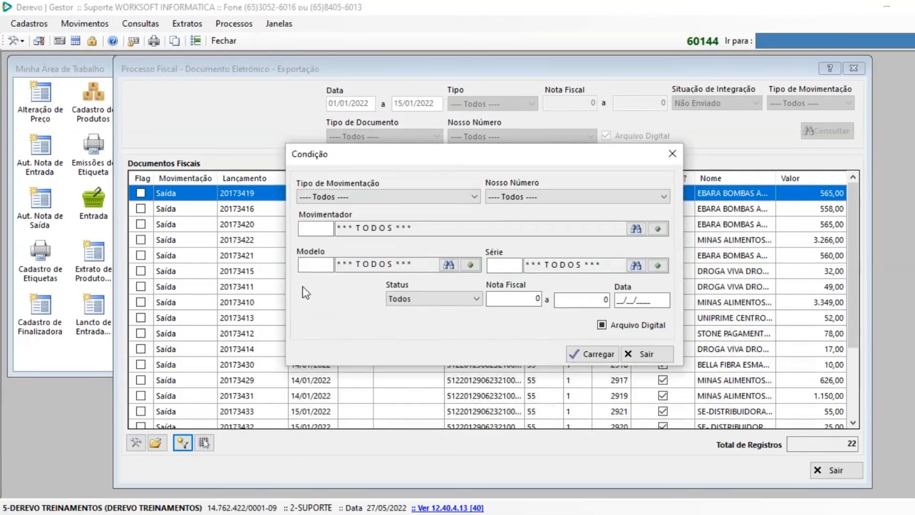
drag(342, 264, 413, 264)
click(590, 353)
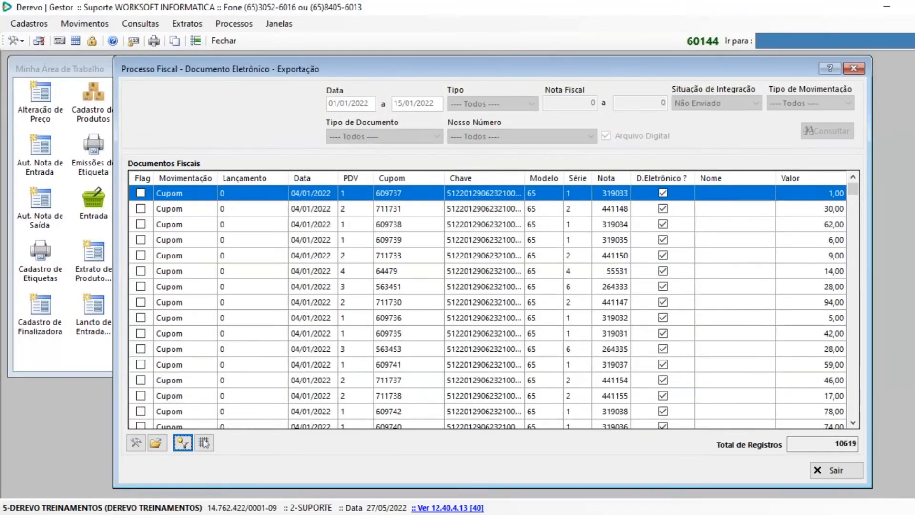
click(177, 210)
mouse_move(853, 190)
mouse_down()
mouse_move(869, 356)
mouse_move(859, 391)
mouse_move(853, 190)
mouse_up()
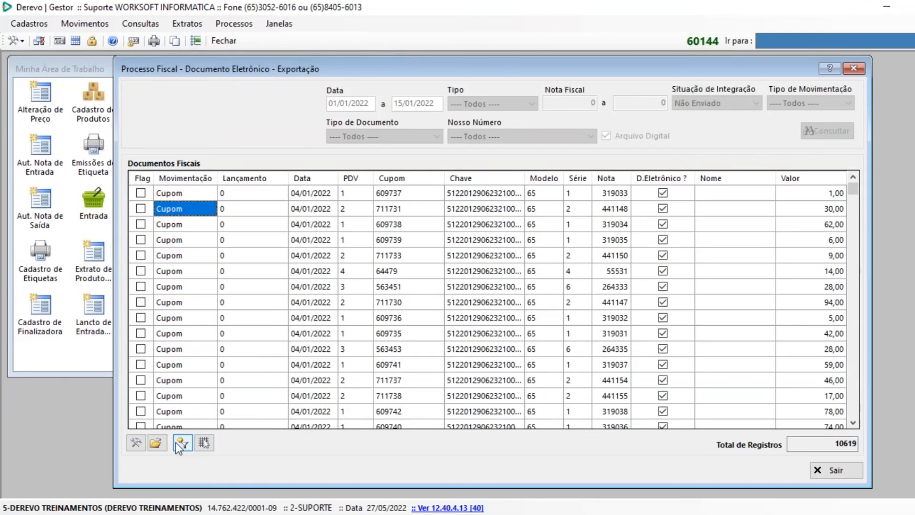
click(191, 435)
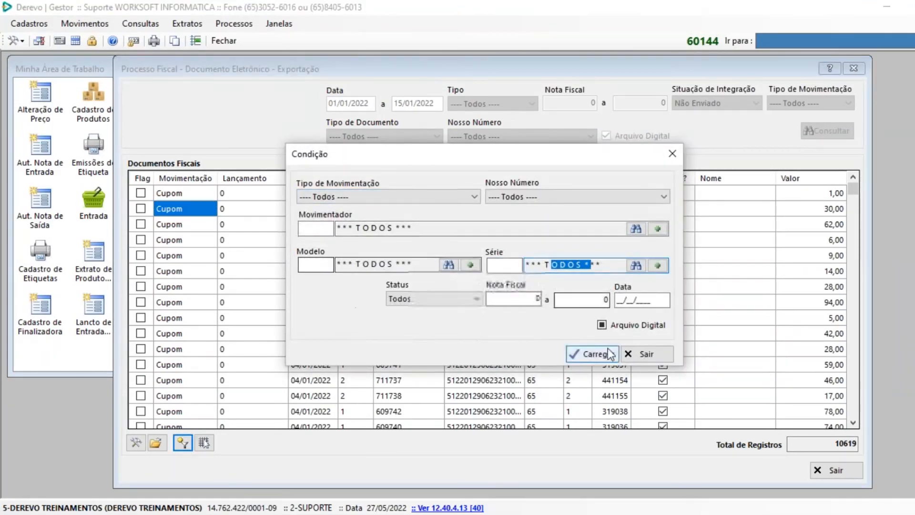
drag(505, 155, 494, 245)
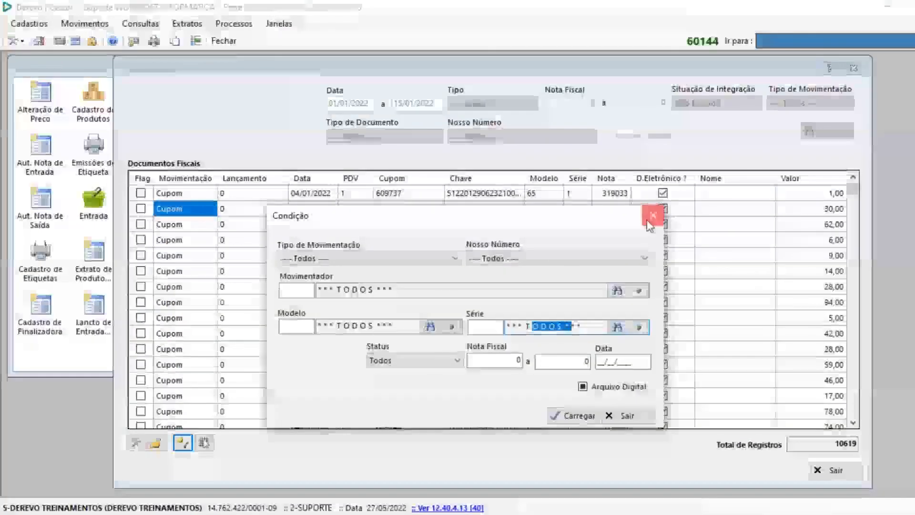
click(649, 219)
click(487, 225)
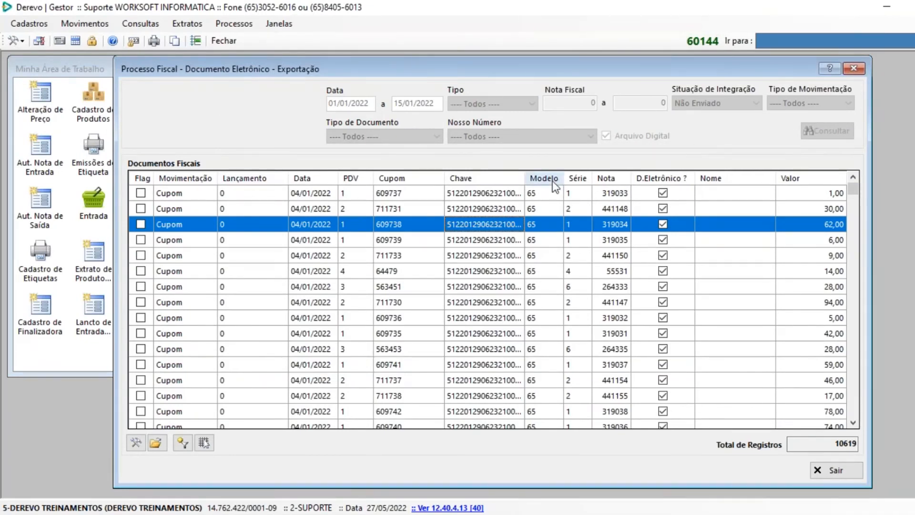
Step: Configure the document grid to hide the D.Eletrônico ? column and show the Status column, applying and saving the layout
click(206, 442)
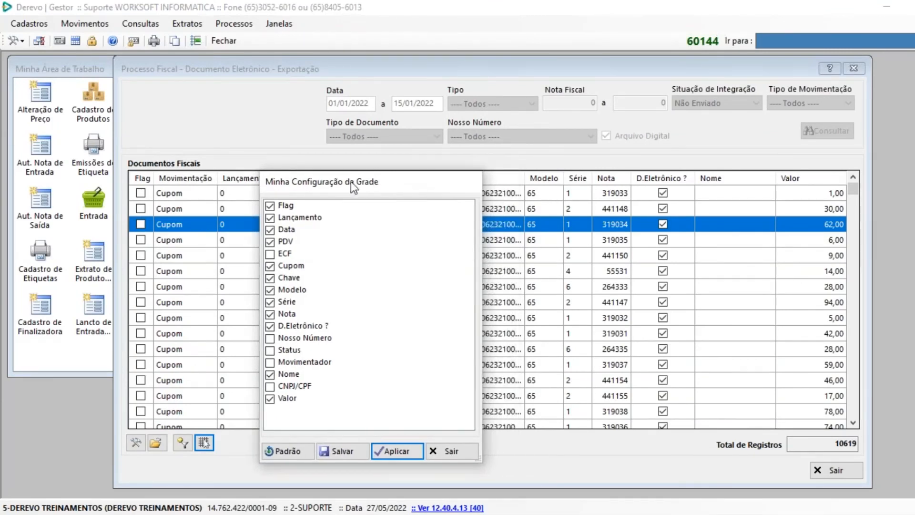
click(359, 310)
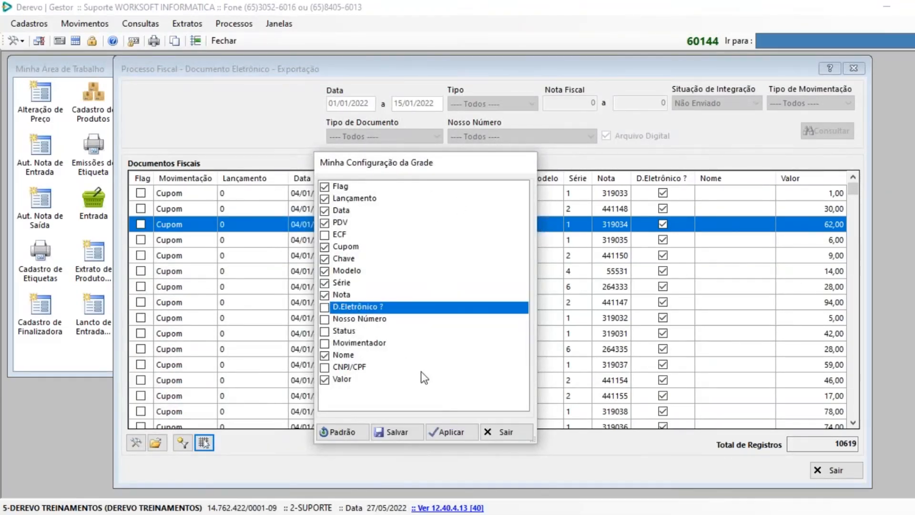
click(448, 431)
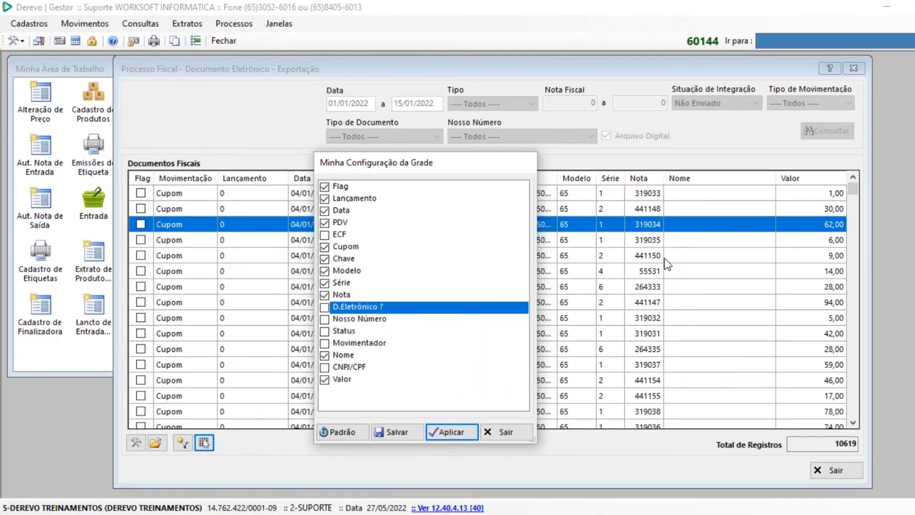
click(325, 331)
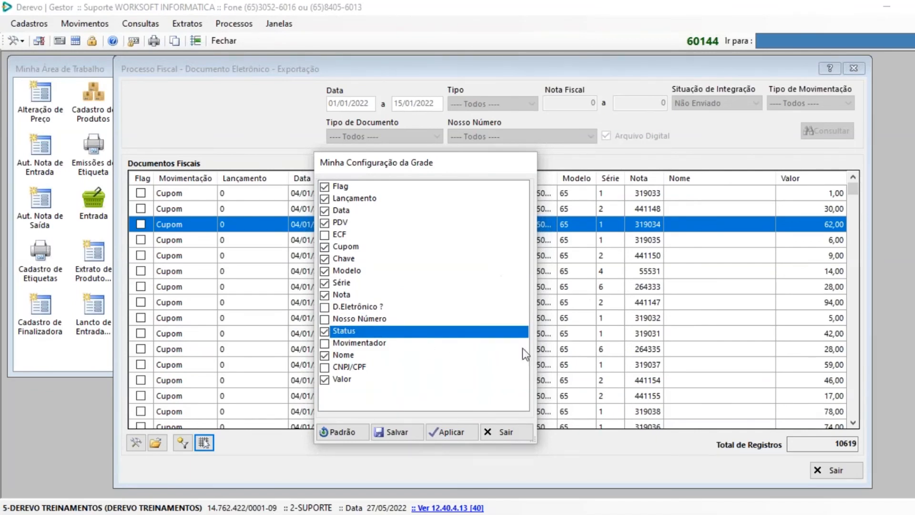
click(458, 432)
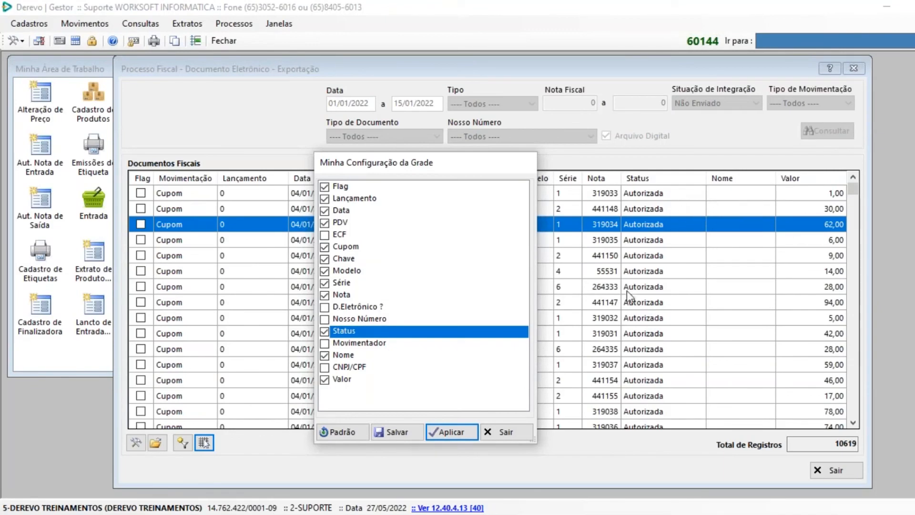
click(399, 432)
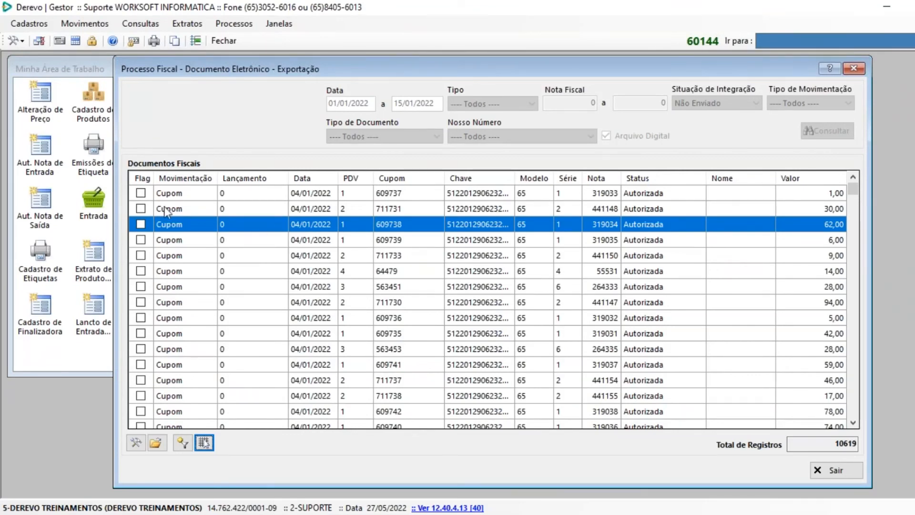
Step: Flag the Cupom documents 609736, 711730, 563451 and 609735
click(141, 317)
click(141, 302)
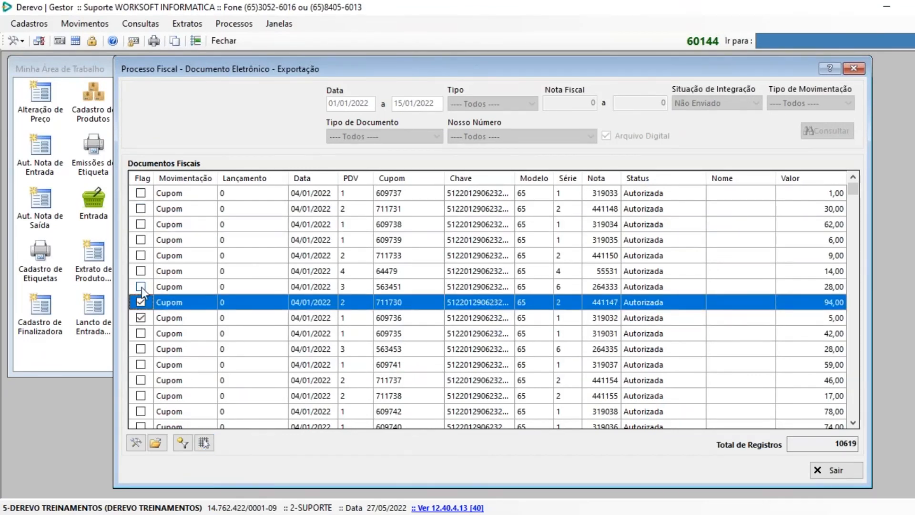
click(141, 287)
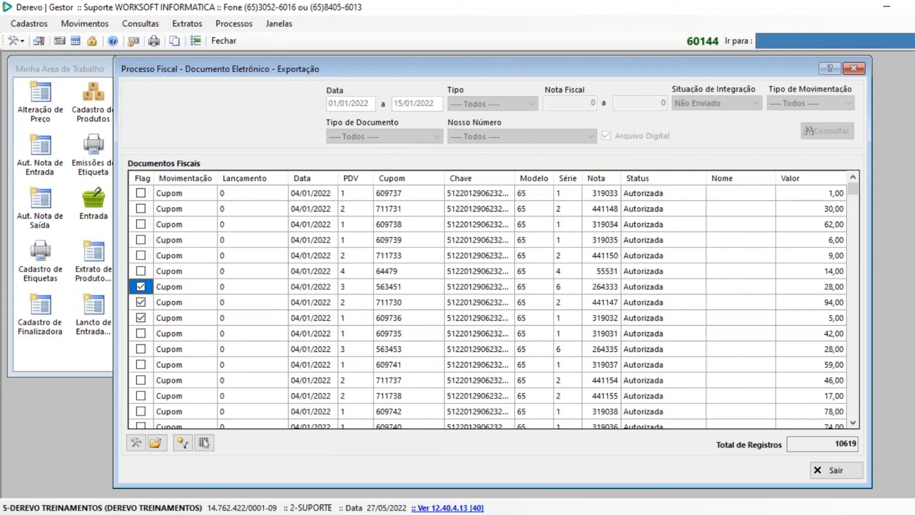
click(141, 333)
Step: Send the four flagged Cupom documents through the integration
click(139, 446)
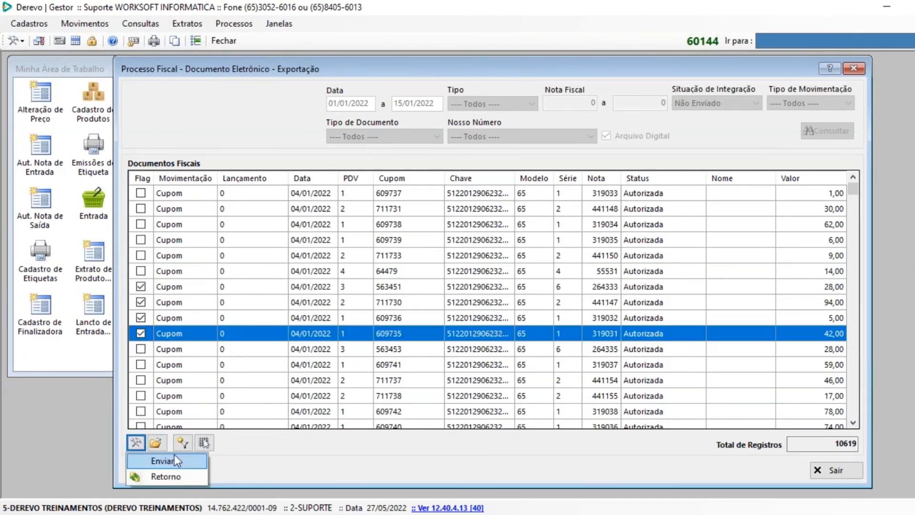
click(175, 460)
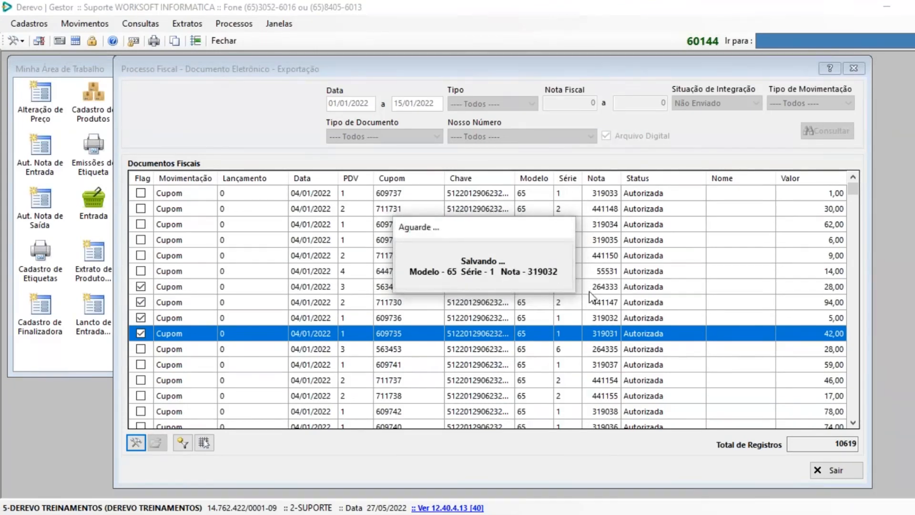
click(516, 315)
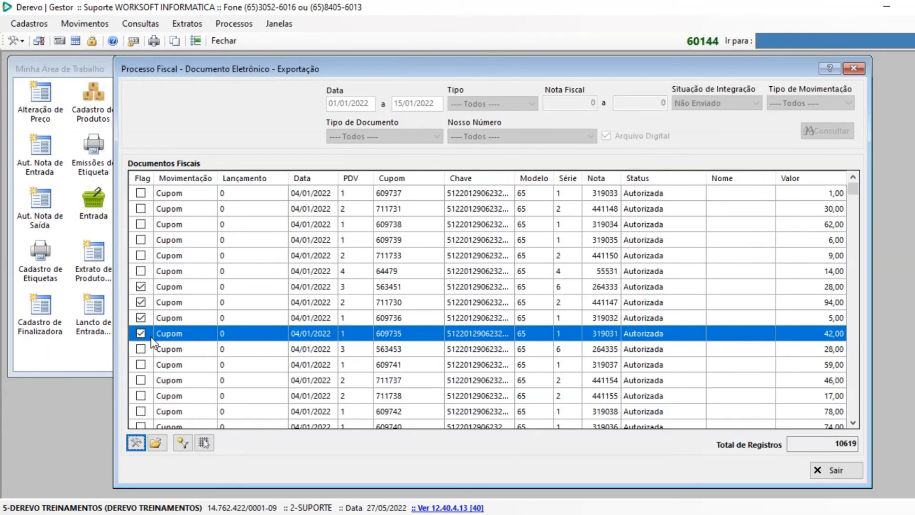
click(136, 442)
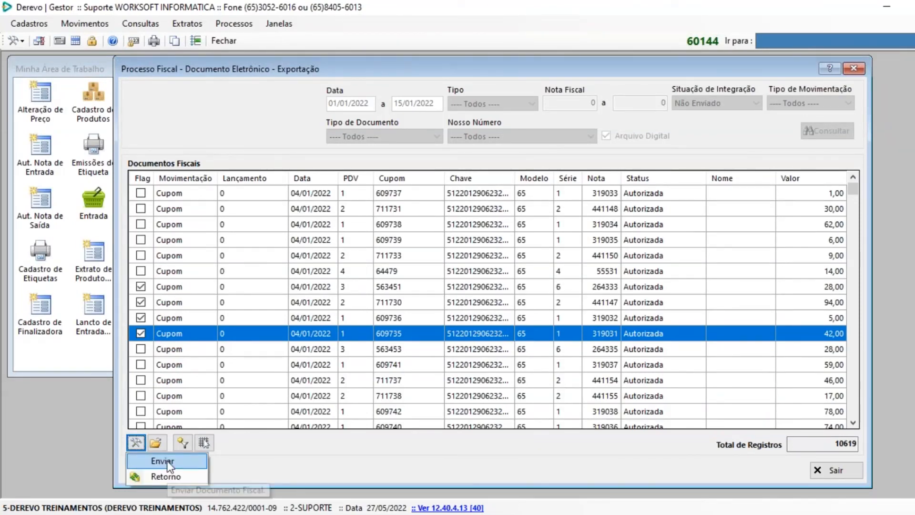
click(267, 454)
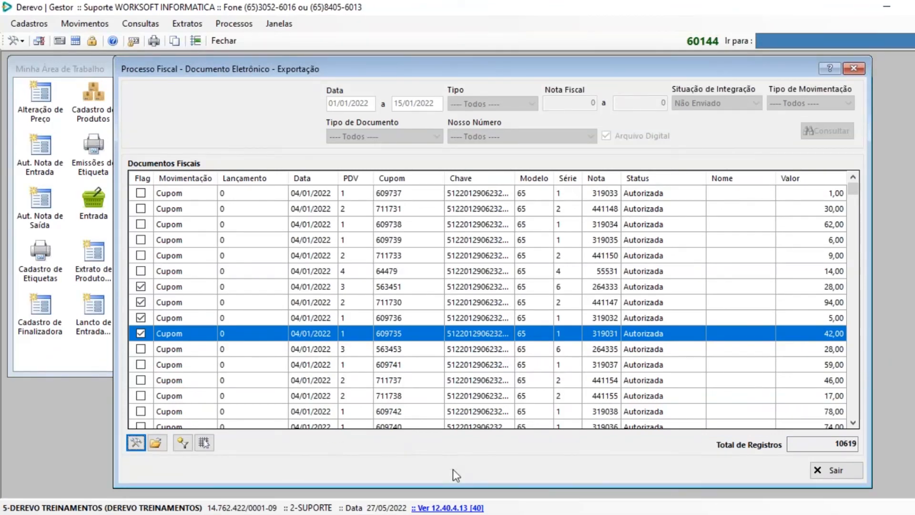
click(496, 513)
click(466, 324)
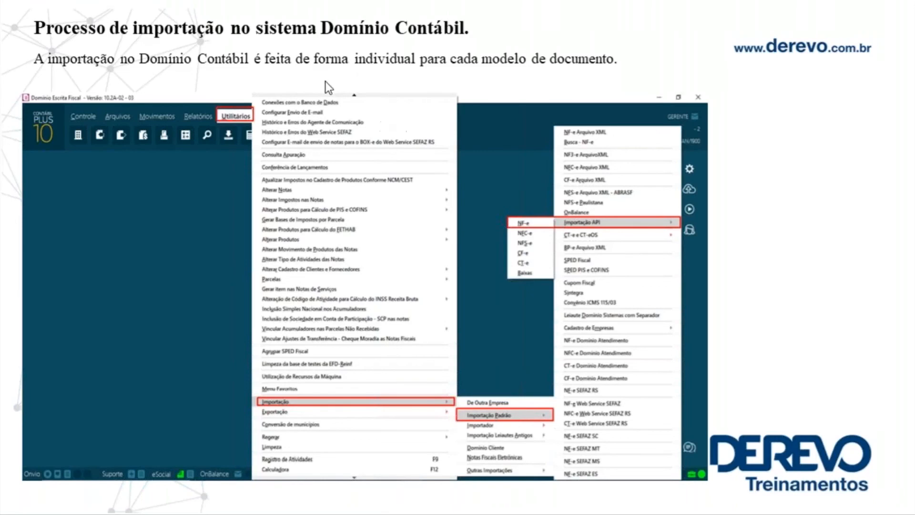
click(565, 225)
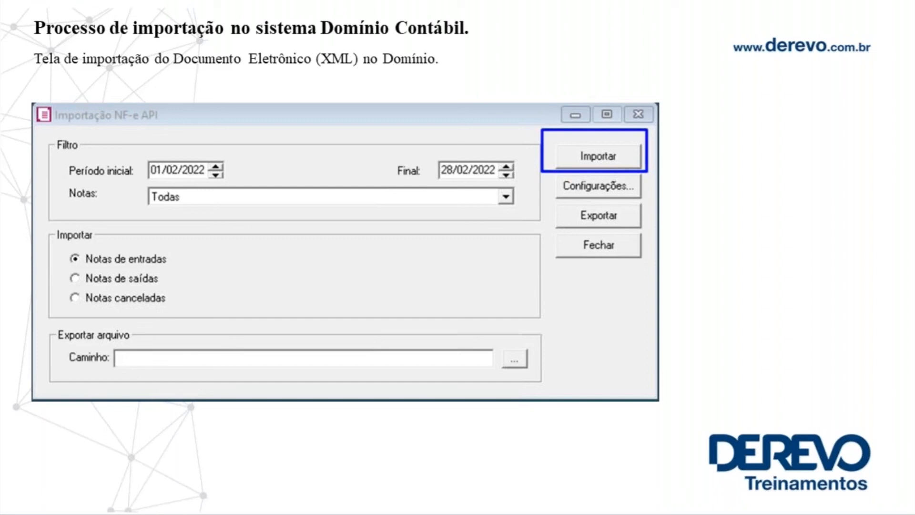
key(Right)
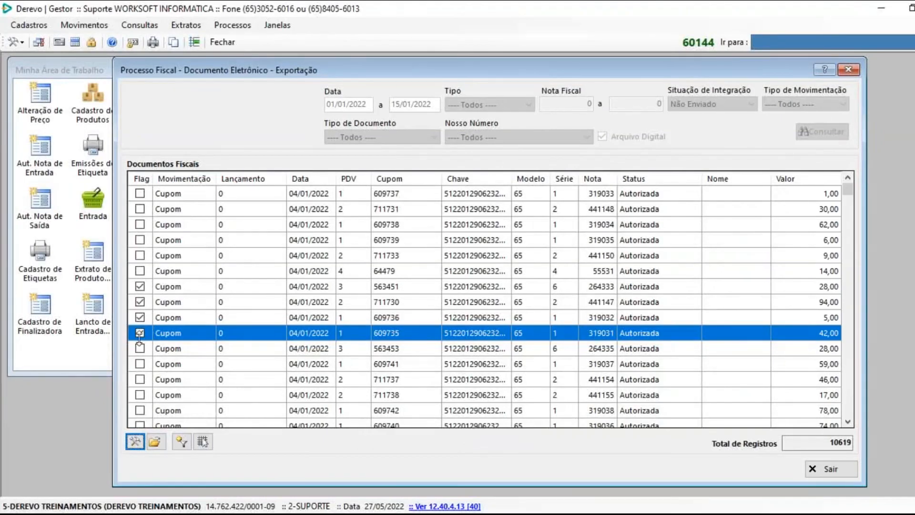
click(134, 441)
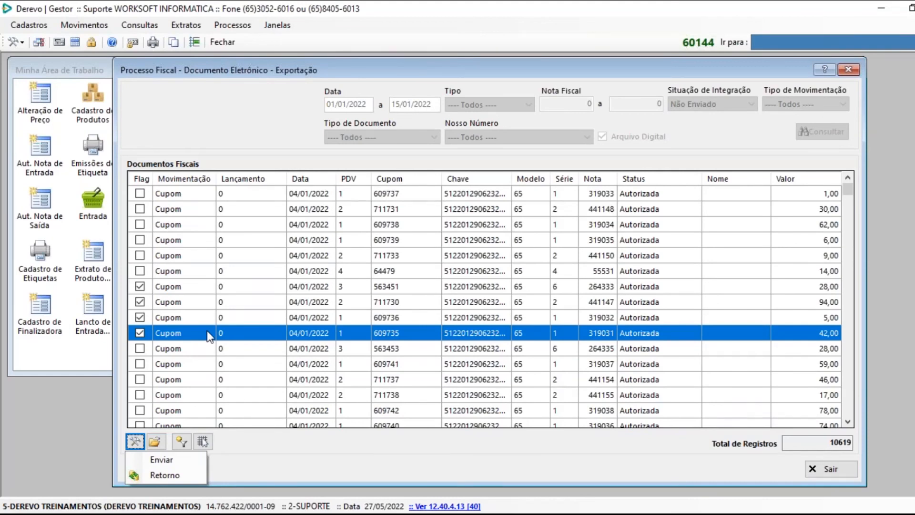
click(228, 307)
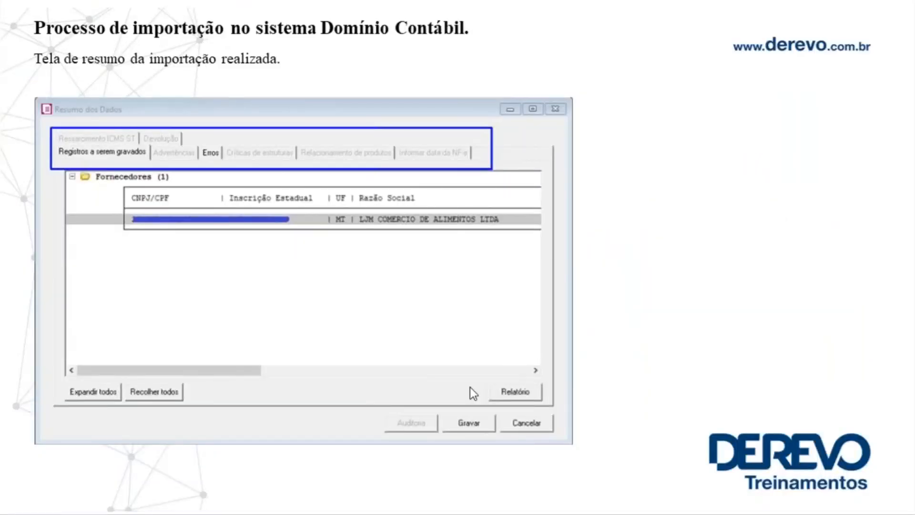
click(470, 387)
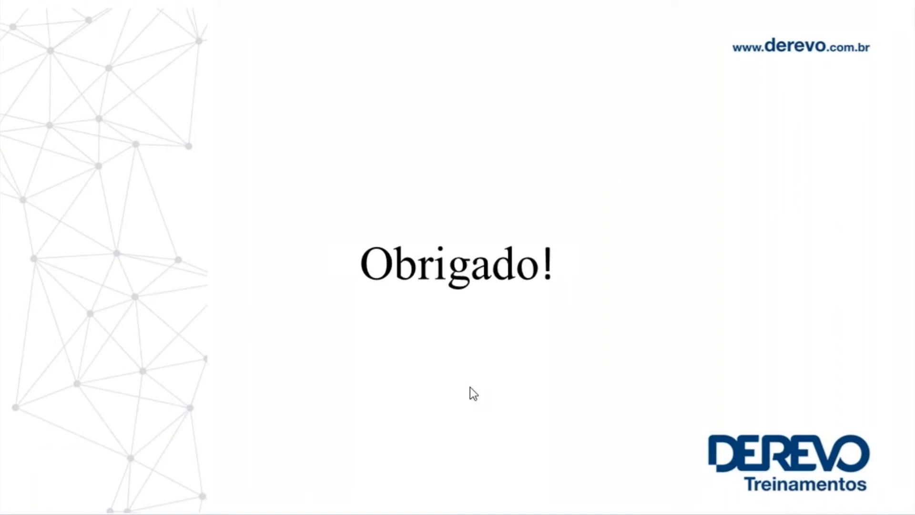